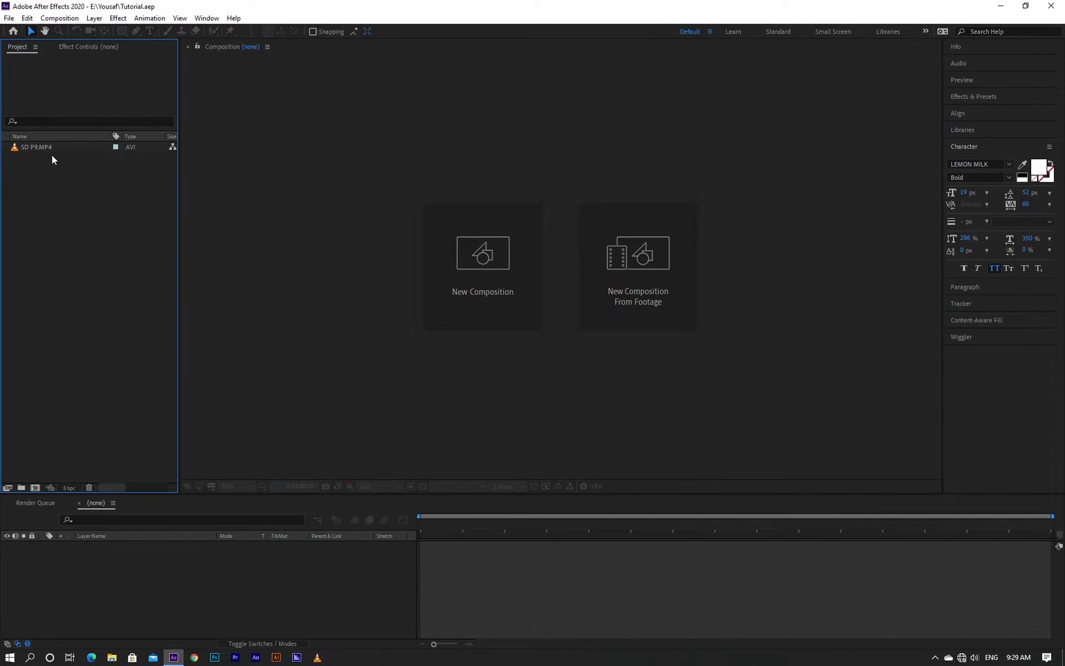
# Create a new composition from the SD P9.MP4 footage.
pyautogui.click(45, 149)
pyautogui.moveTo(42, 147); pyautogui.dragTo(37, 486)
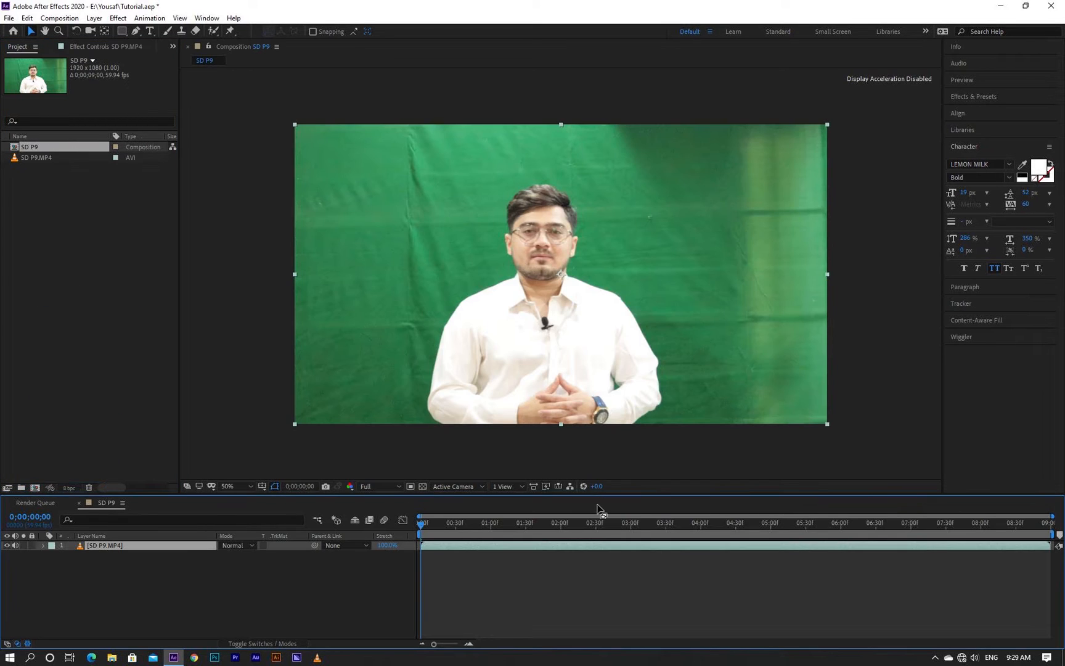
# Set the current time to 0;00;01;03 and fit the composition view up to 100%.
pyautogui.moveTo(447, 529); pyautogui.dragTo(496, 535)
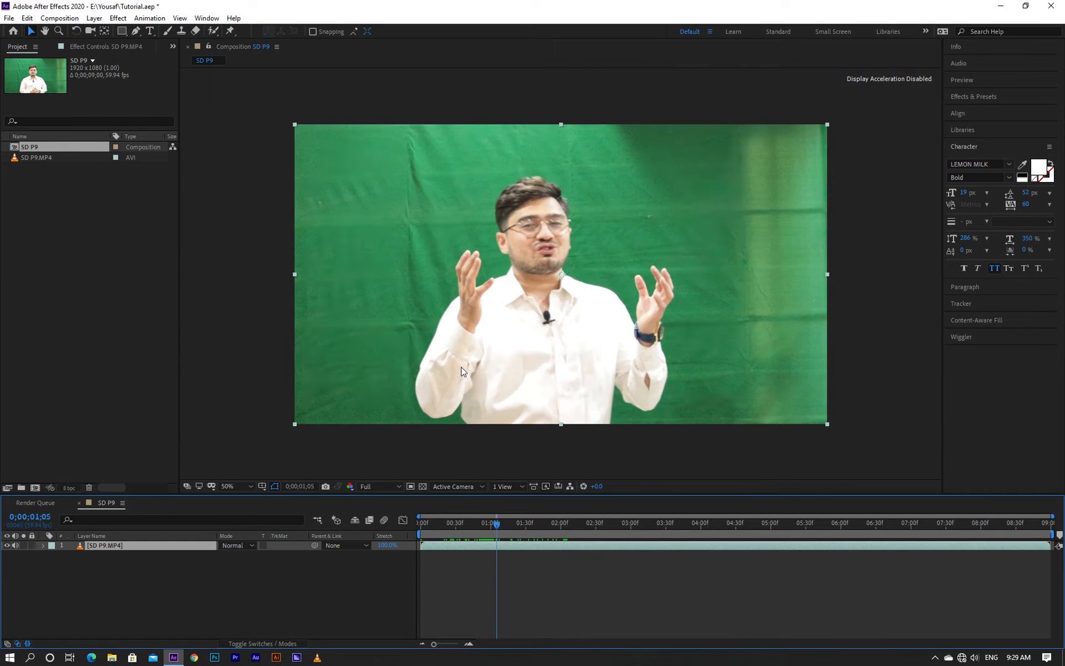
pyautogui.press('.')
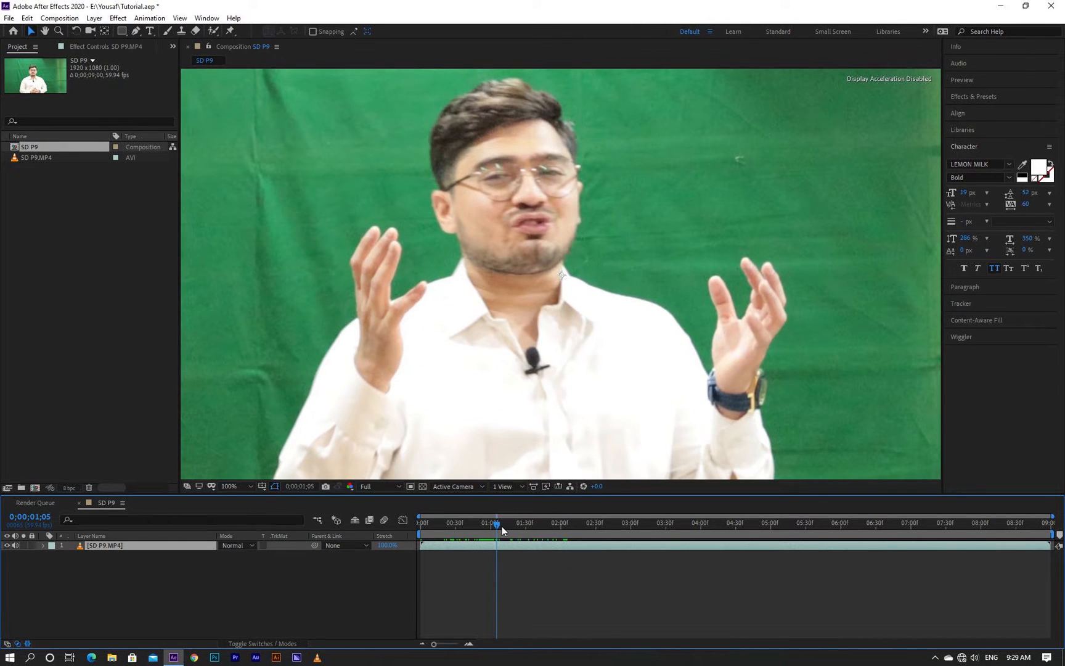
pyautogui.moveTo(496, 528)
pyautogui.mouseDown()
pyautogui.moveTo(487, 529)
pyautogui.moveTo(498, 534)
pyautogui.mouseUp()
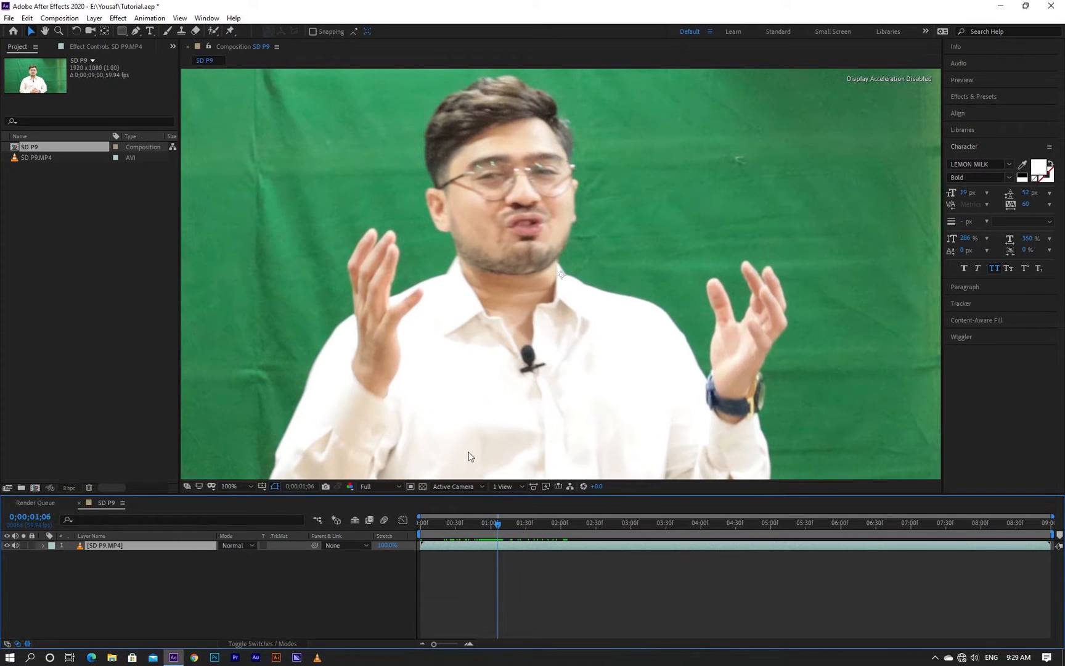
pyautogui.press(',')
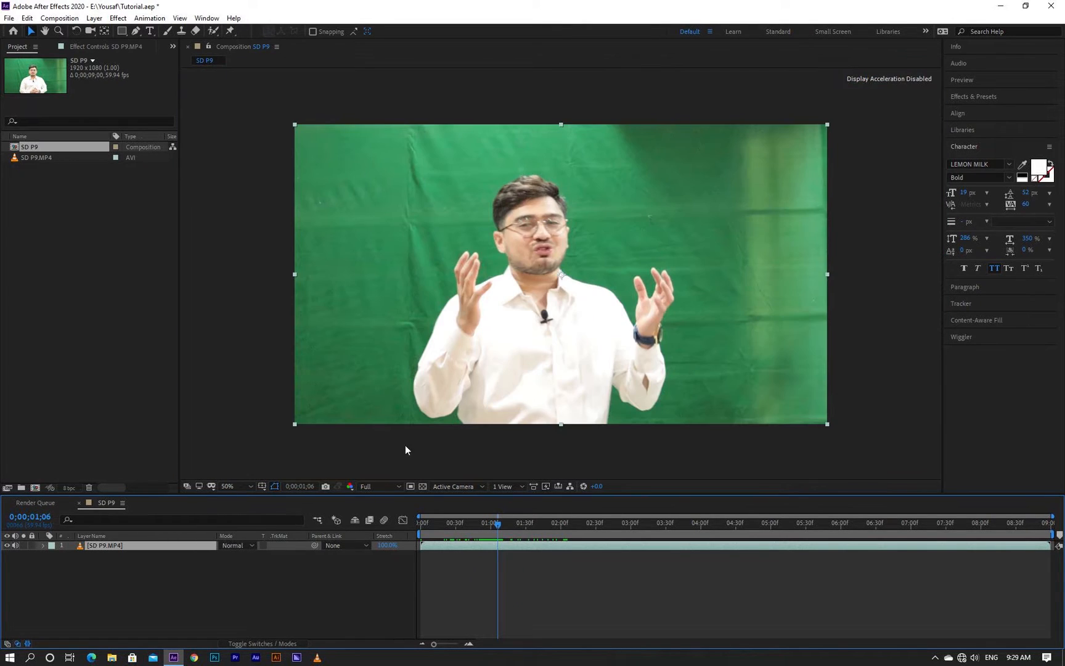
pyautogui.click(246, 489)
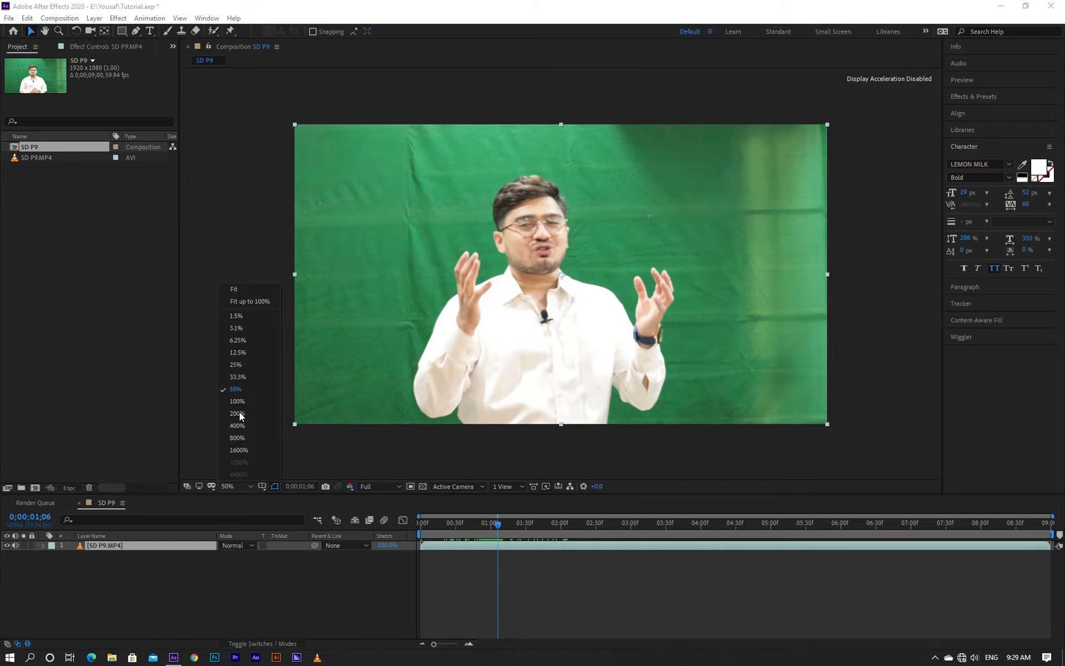
pyautogui.click(240, 301)
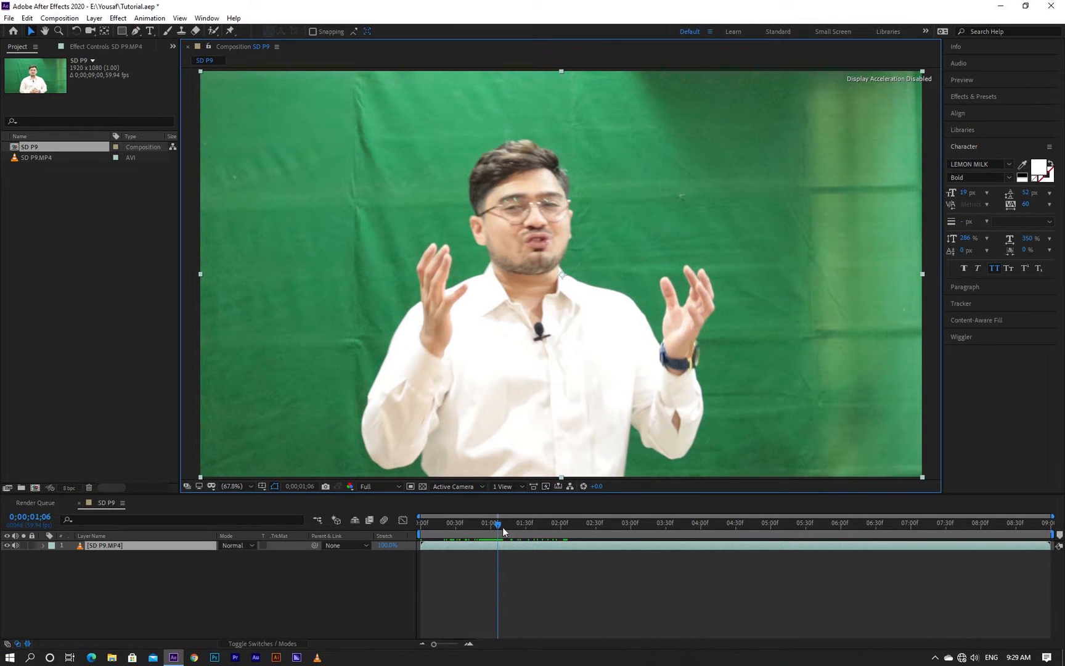
pyautogui.moveTo(500, 531); pyautogui.dragTo(495, 531)
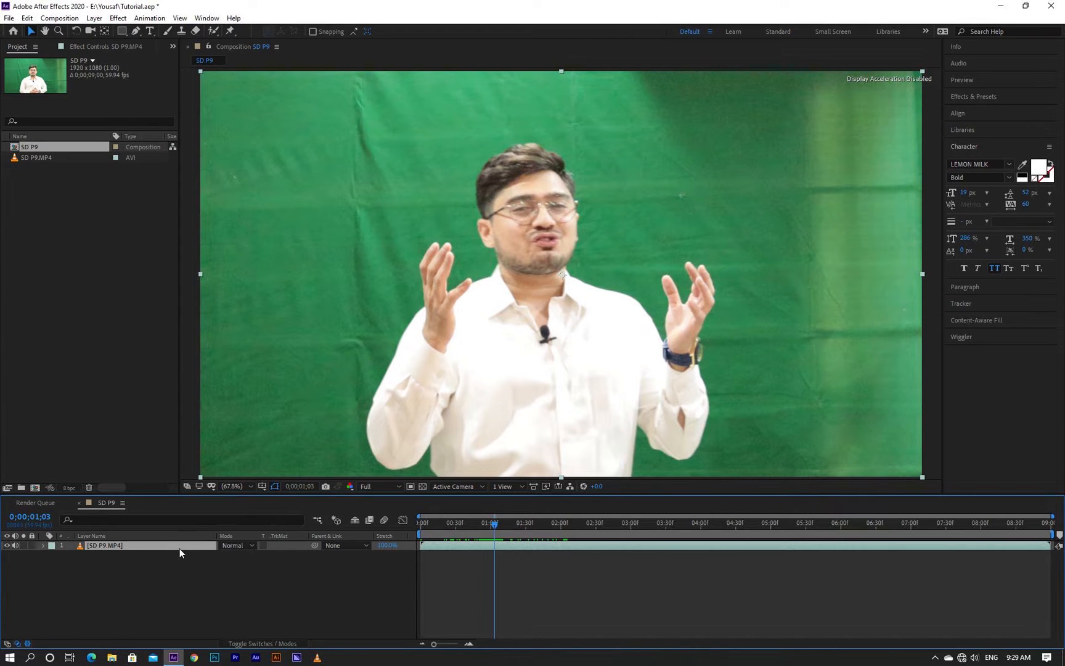
# Try keying out the green backdrop of the SD P9.MP4 layer with Keylight (1.2) and delete the effect.
pyautogui.hotkey('ctrl', 'space')
pyautogui.write('key')
pyautogui.press('Return')
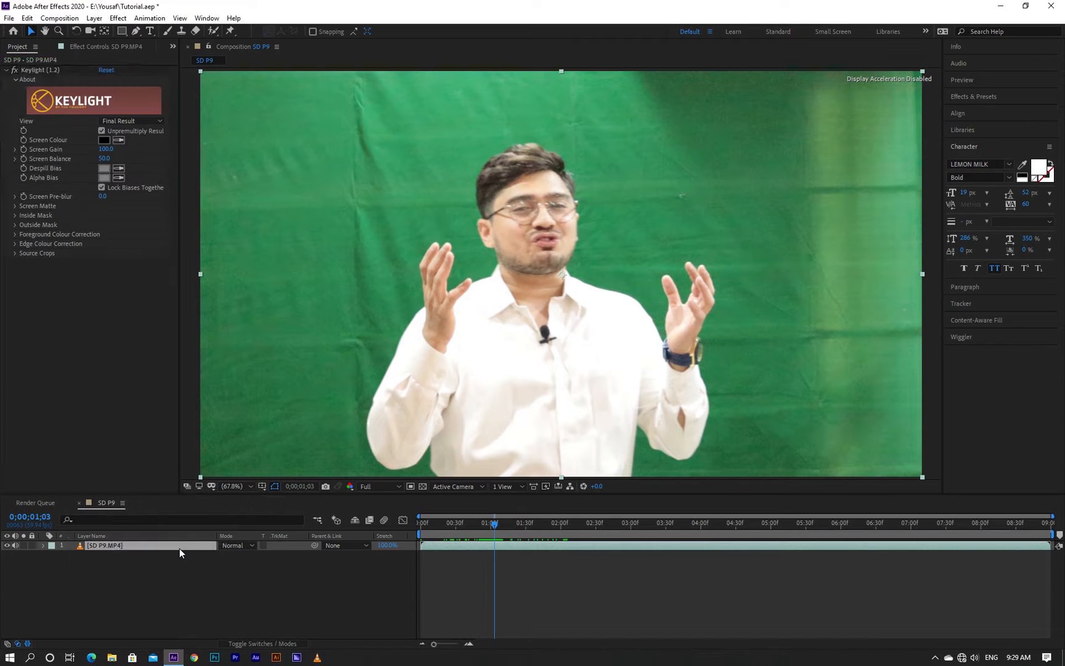
pyautogui.click(118, 140)
pyautogui.click(379, 175)
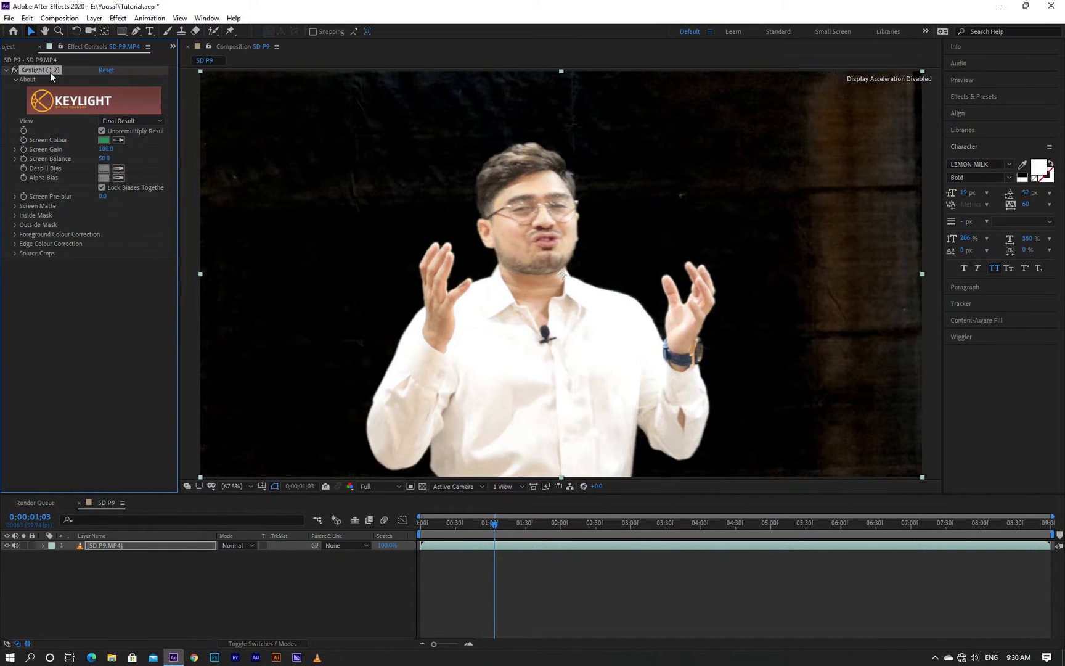
pyautogui.press('Delete')
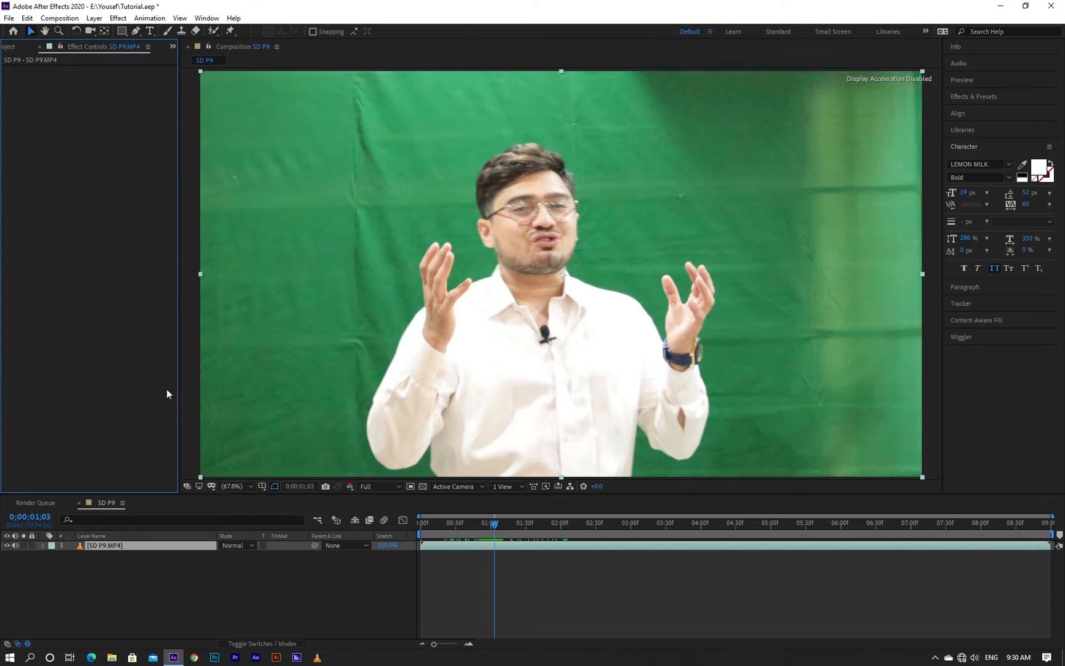
# Apply the Unsharp Mask effect to the SD P9.MP4 layer with an Amount of 100.
pyautogui.press(',')
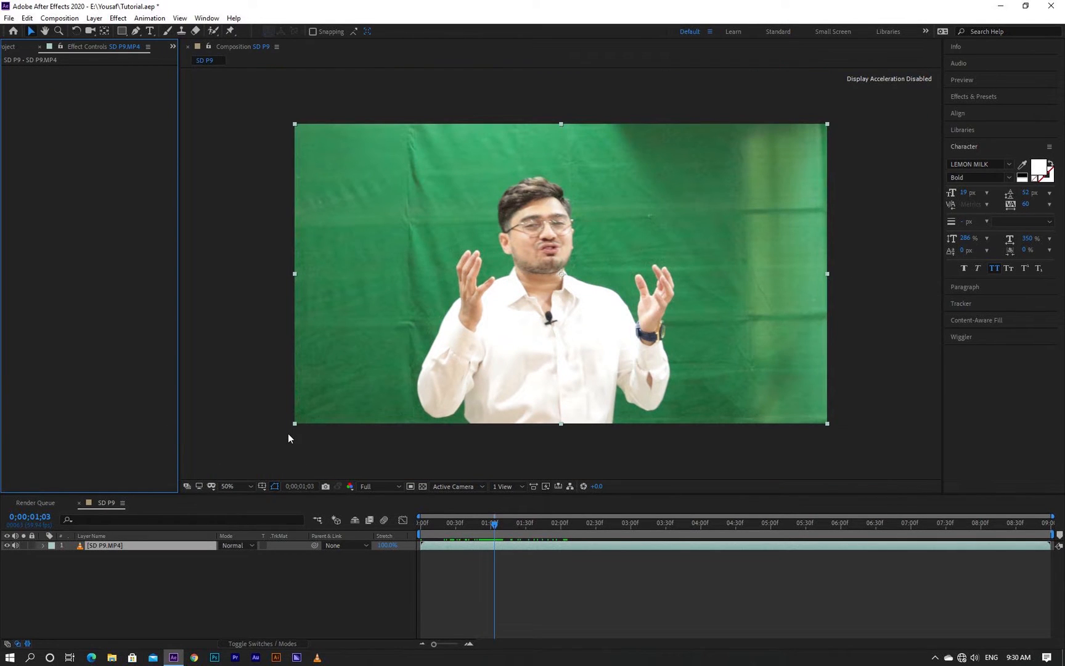
pyautogui.press('/')
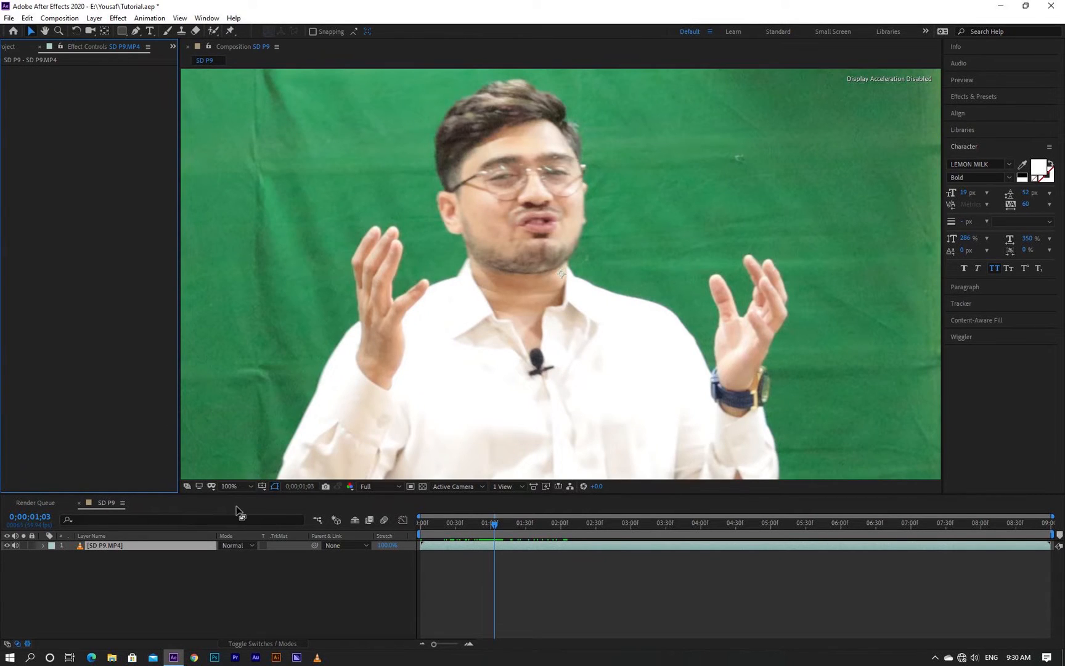
pyautogui.hotkey('ctrl', 'space')
pyautogui.write('unsh')
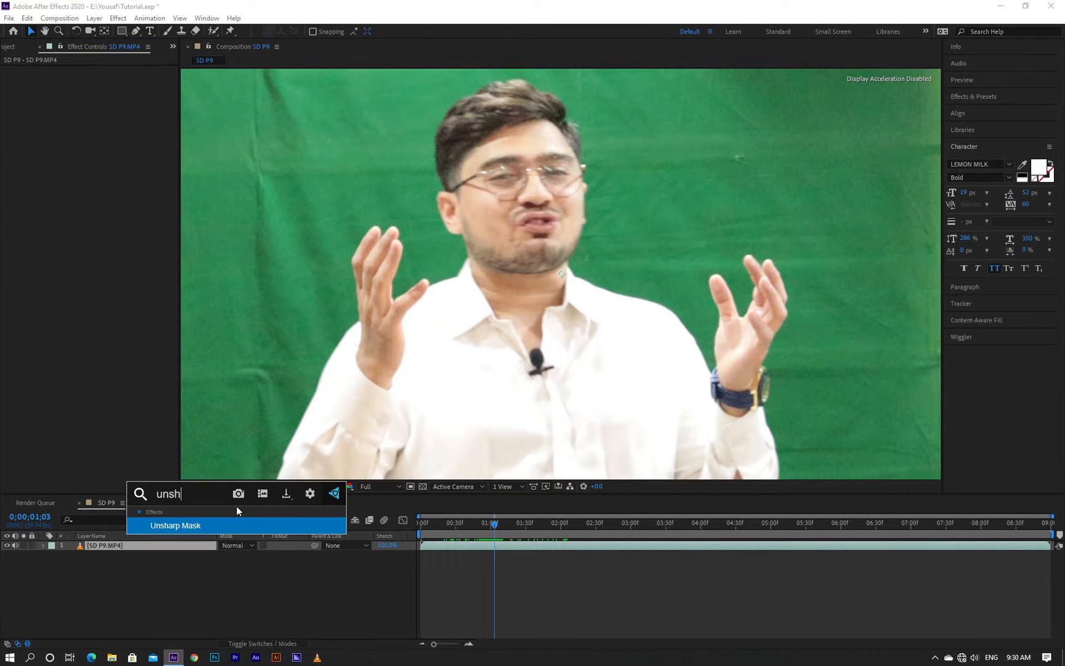
pyautogui.press('Return')
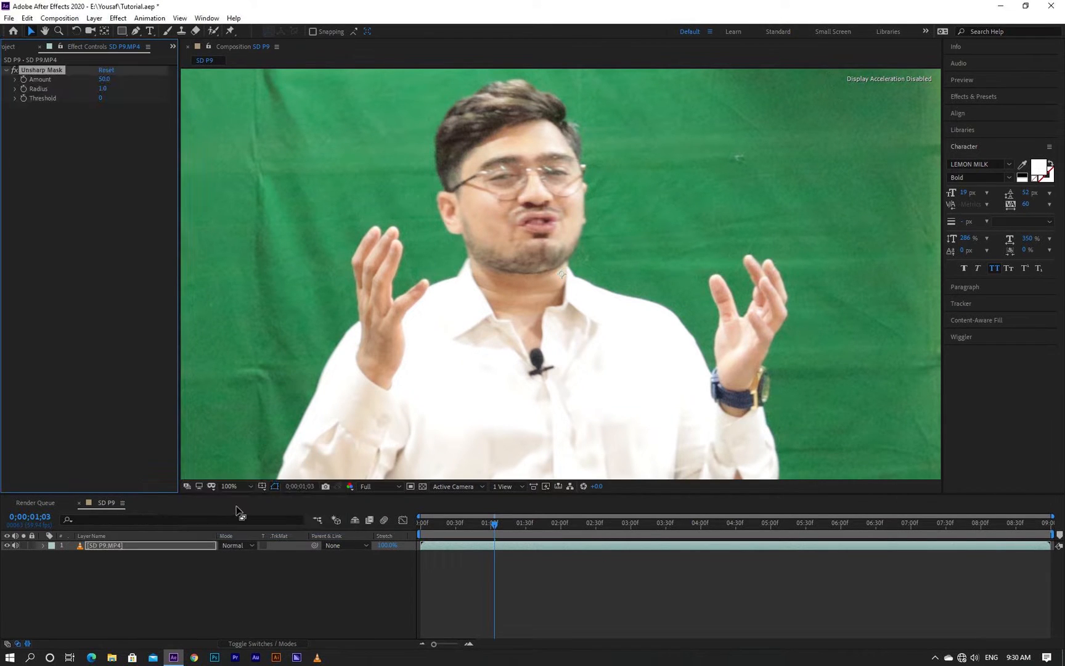
pyautogui.click(102, 80)
pyautogui.write('1')
pyautogui.press('Return')
pyautogui.click(13, 71)
# Add a Curves effect and shape the RGB curve into a gentle S, comparing the footage with and without it.
pyautogui.hotkey('ctrl', 'space')
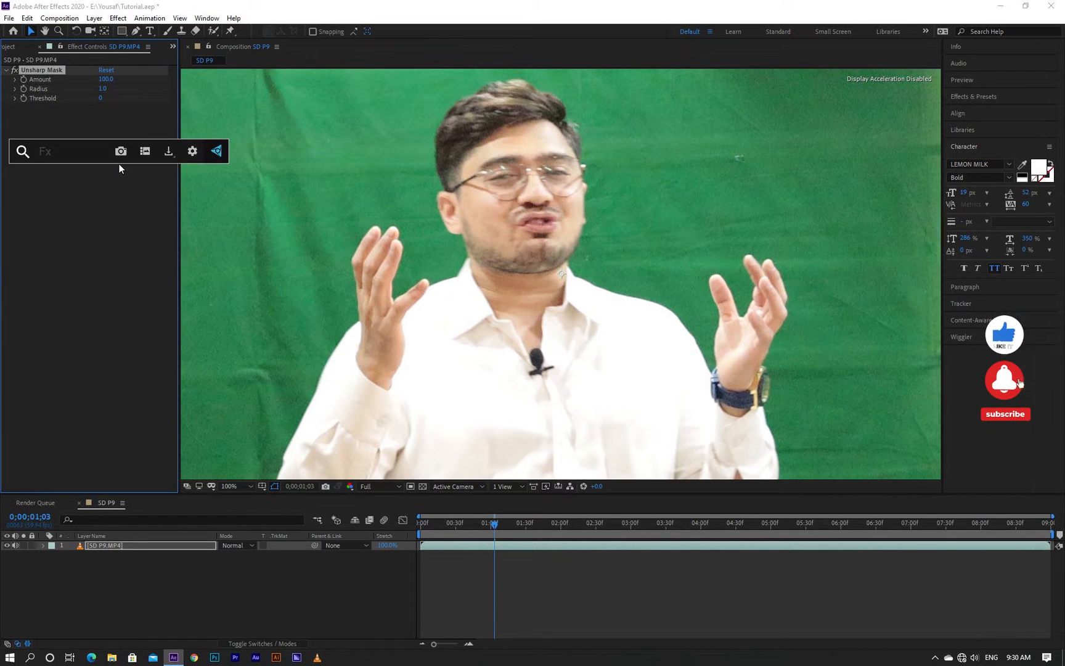
pyautogui.write('curves')
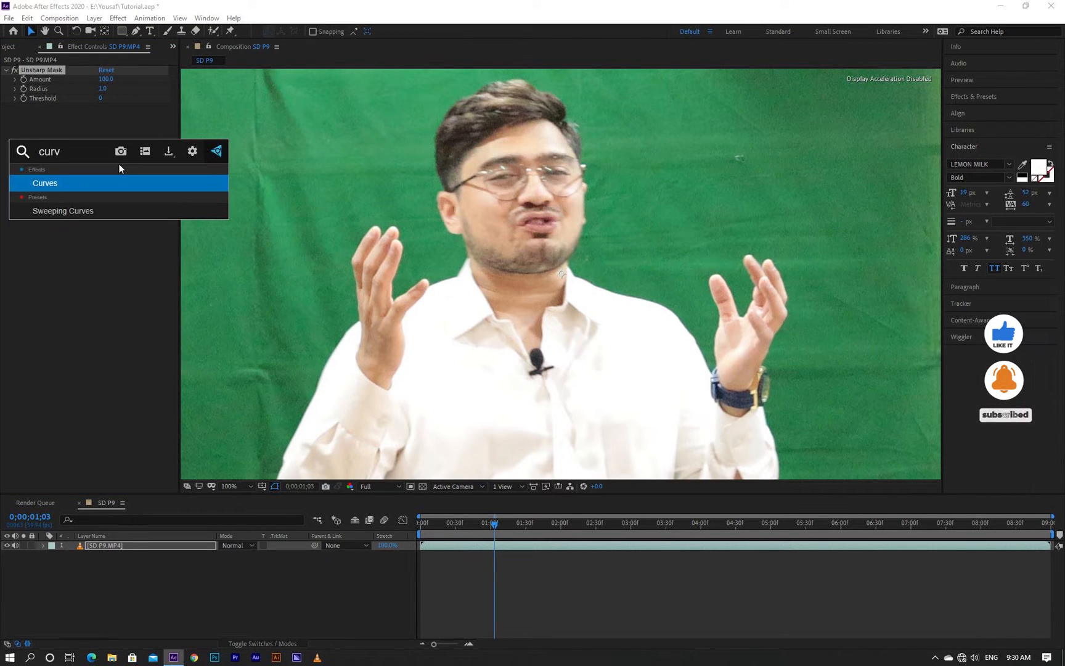
pyautogui.press('Return')
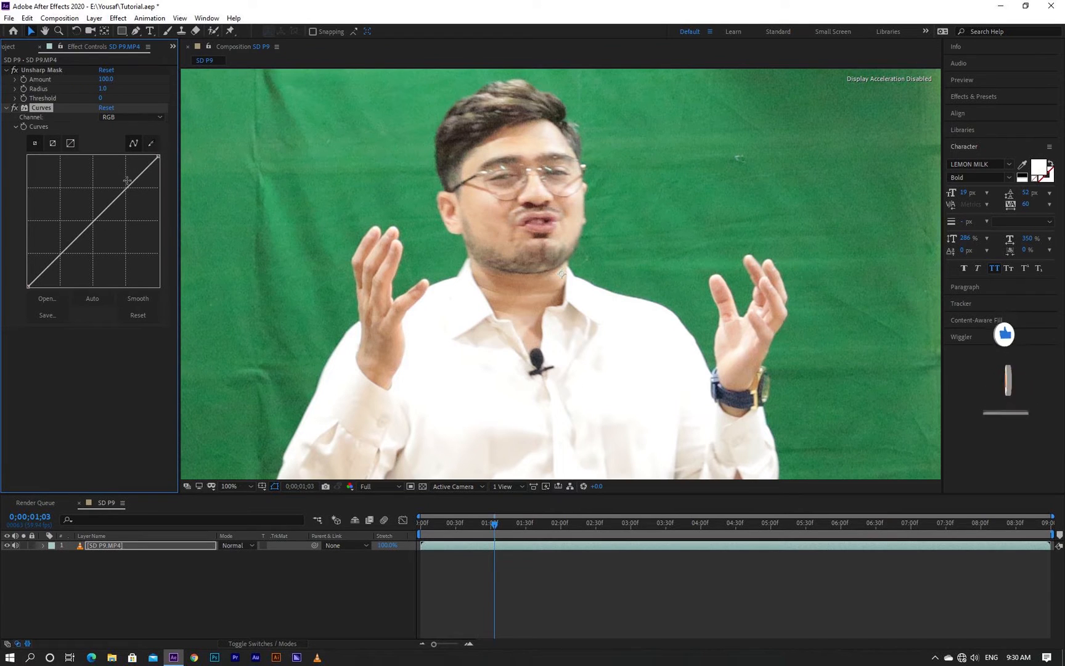
pyautogui.moveTo(125, 188); pyautogui.dragTo(121, 183)
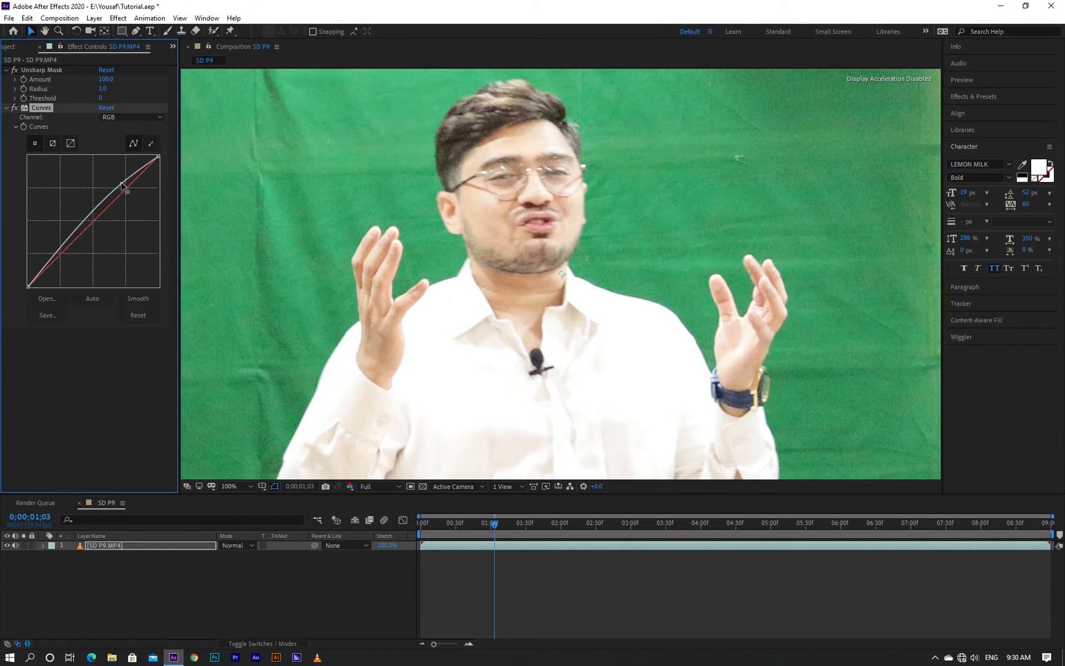
pyautogui.click(64, 247)
pyautogui.moveTo(64, 247); pyautogui.dragTo(70, 256)
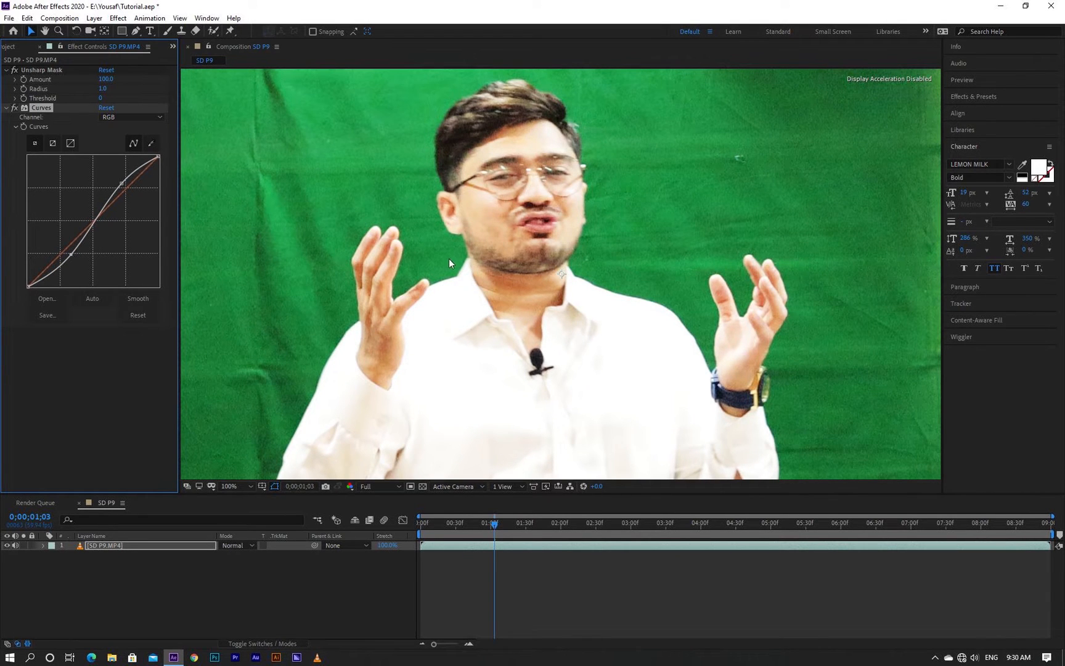
pyautogui.scroll(-1, 447, 261)
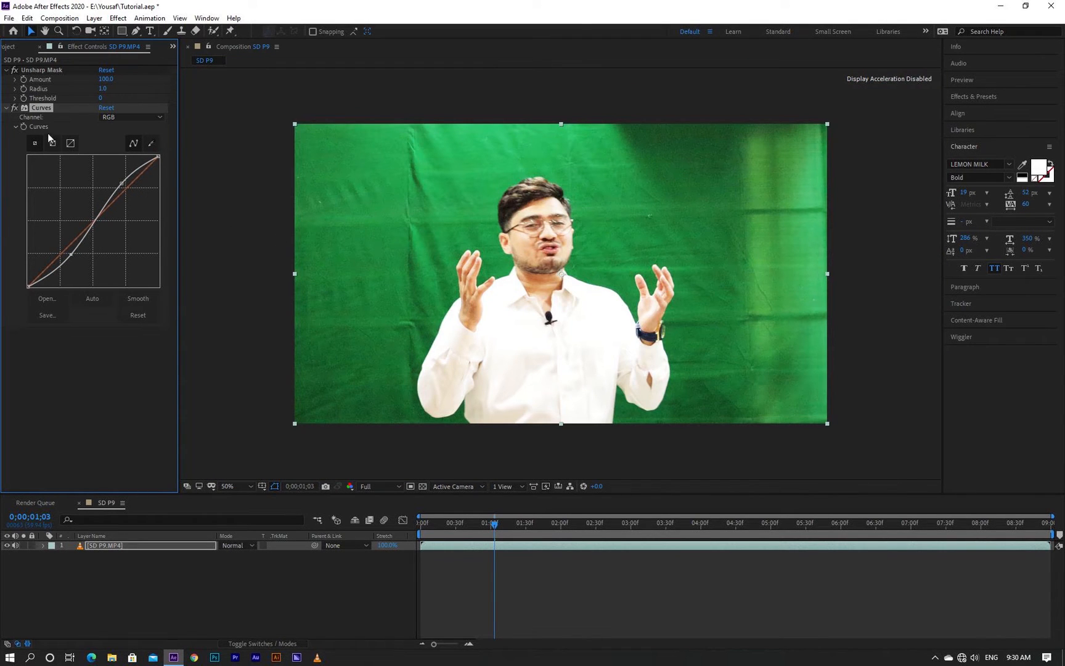
pyautogui.click(15, 108)
pyautogui.click(14, 107)
# On the Green channel of Curves, lower the highlights and raise the shadows, comparing the footage with and without the effect.
pyautogui.click(149, 117)
pyautogui.click(138, 153)
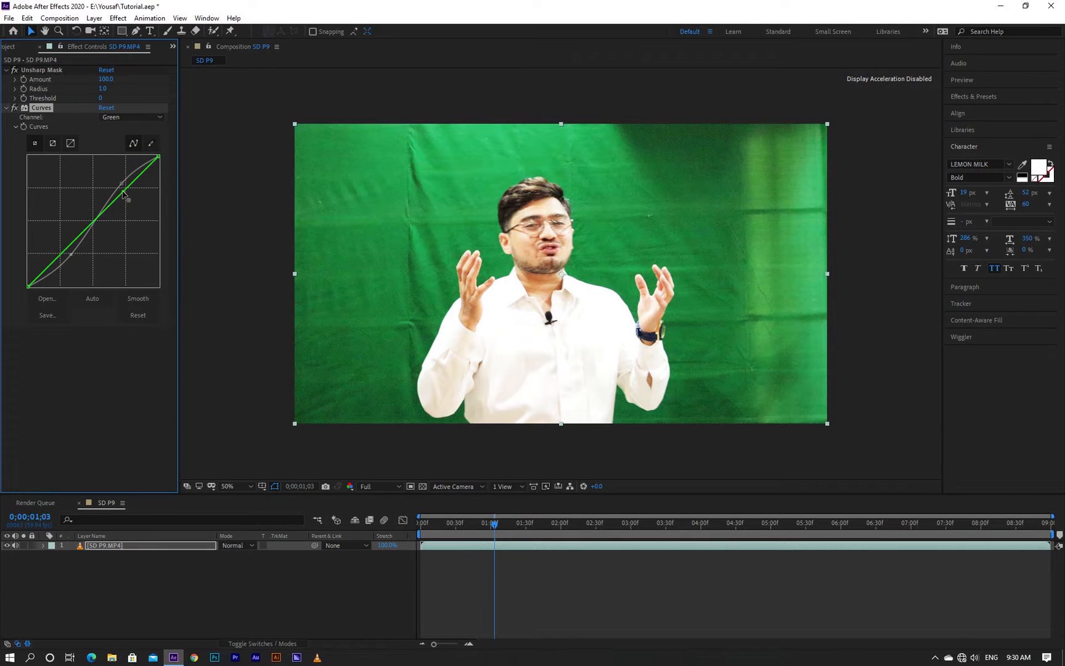
pyautogui.moveTo(123, 191); pyautogui.dragTo(128, 197)
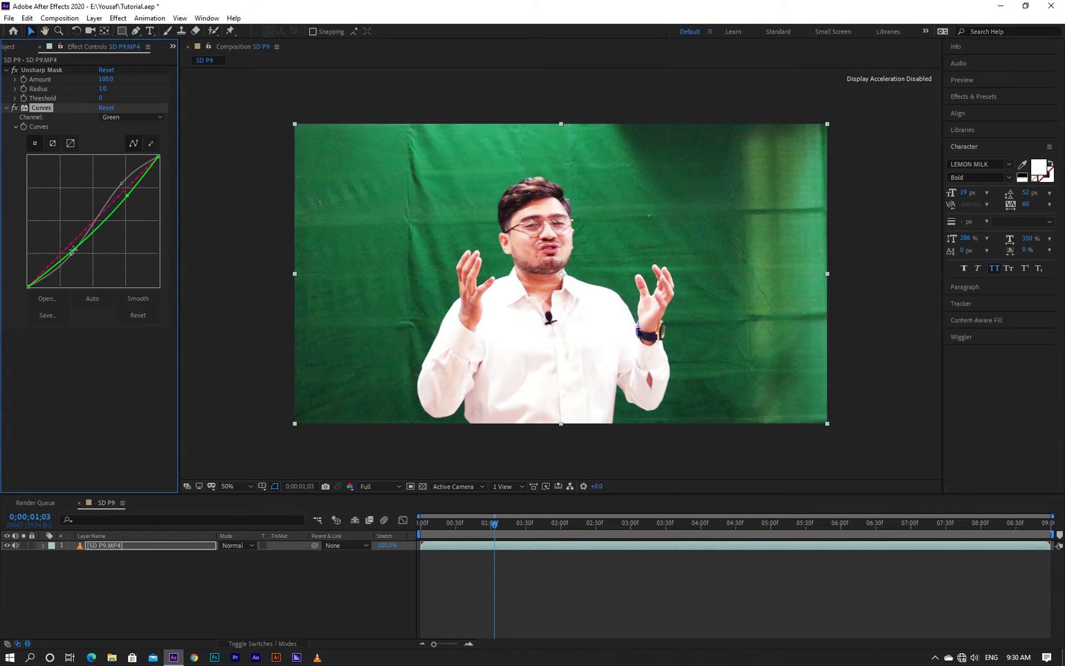
pyautogui.moveTo(72, 251); pyautogui.dragTo(59, 247)
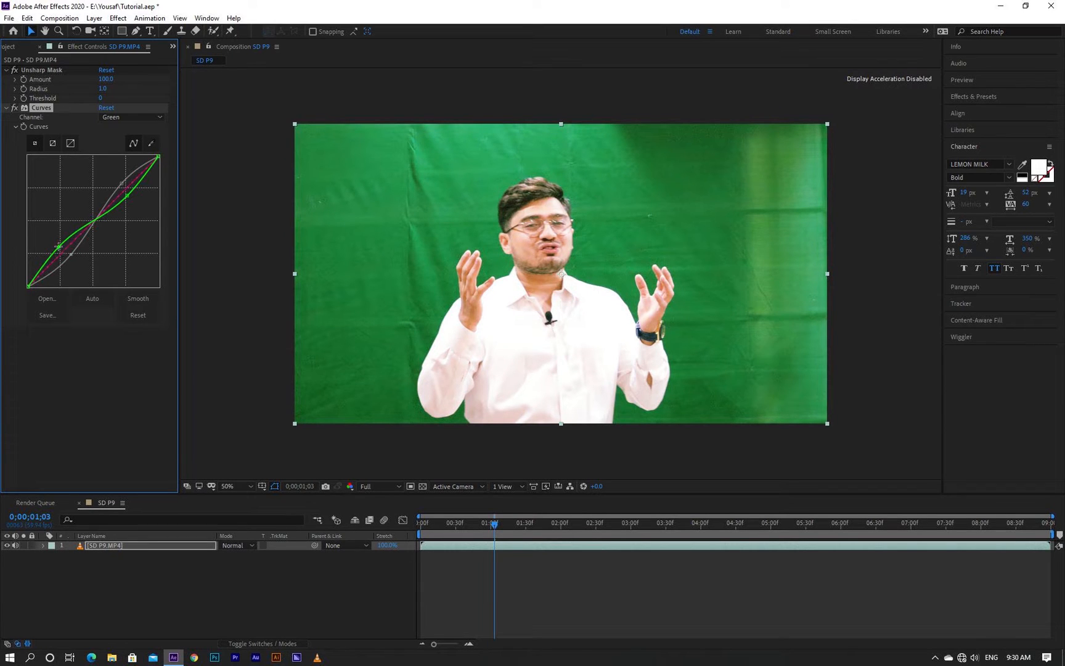
pyautogui.click(14, 108)
pyautogui.click(14, 107)
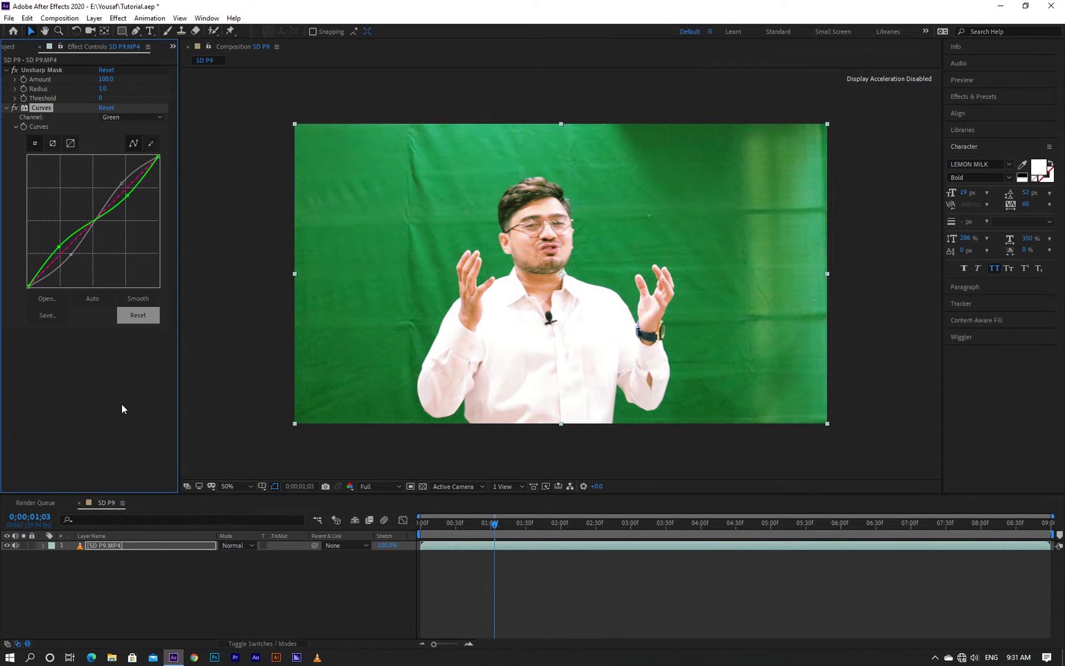
# Apply Keylight (1.2) to the layer and sample the green backdrop beside the man as the Screen Colour.
pyautogui.hotkey('ctrl', 'space')
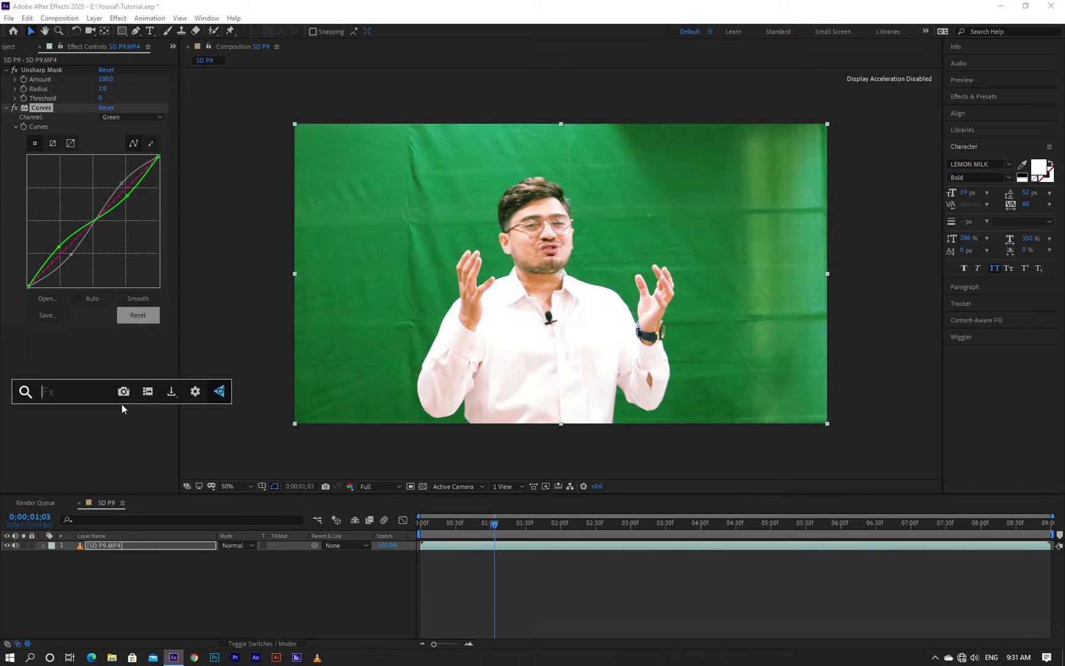
pyautogui.write('key')
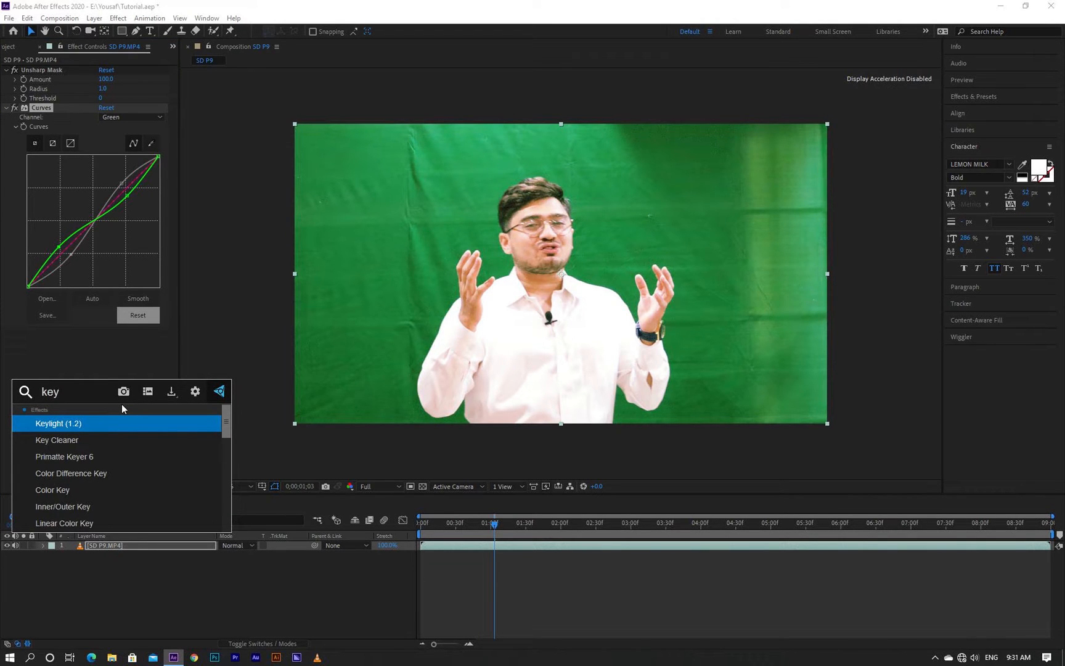
pyautogui.press('Return')
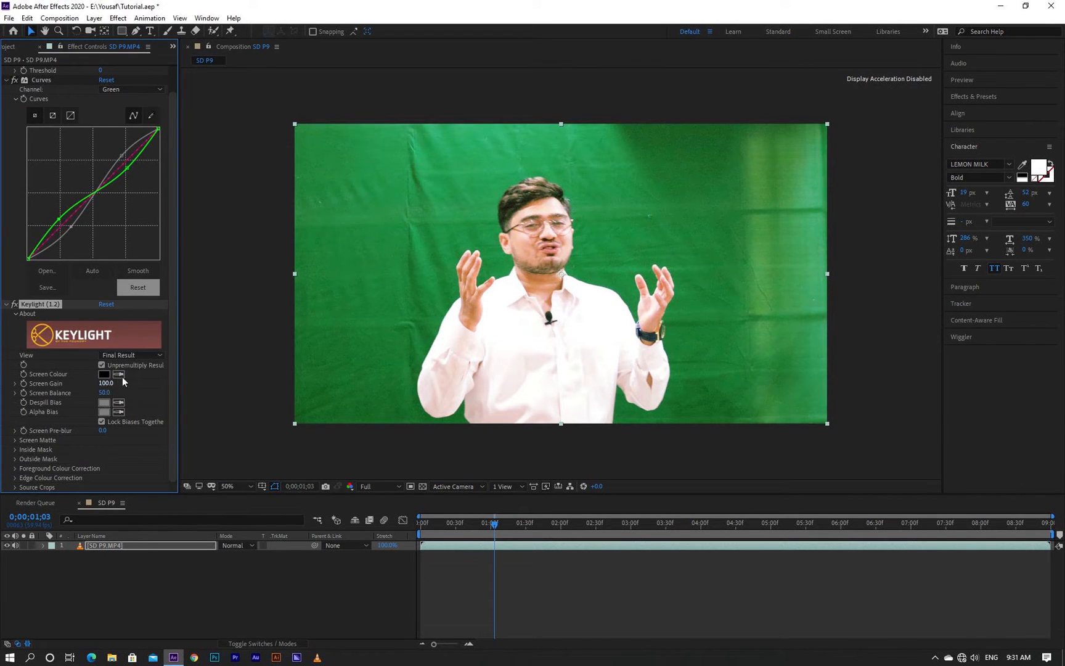
pyautogui.click(119, 374)
pyautogui.click(395, 241)
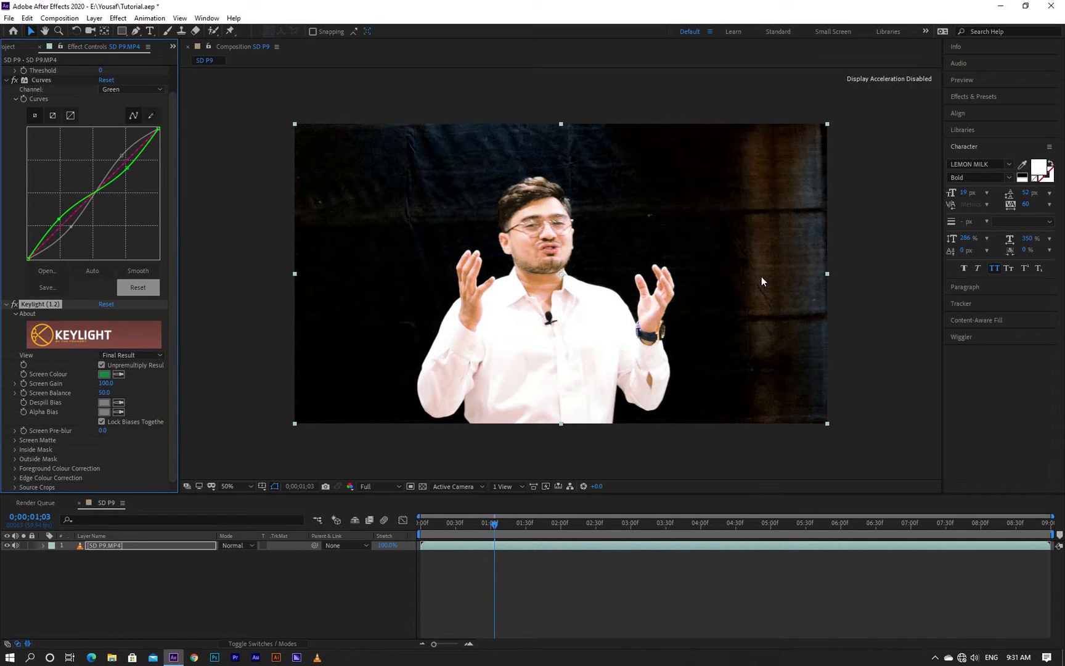
# Show Keylight's Screen Matte view and raise the Screen Gain to 157 to clean up the backdrop.
pyautogui.click(139, 355)
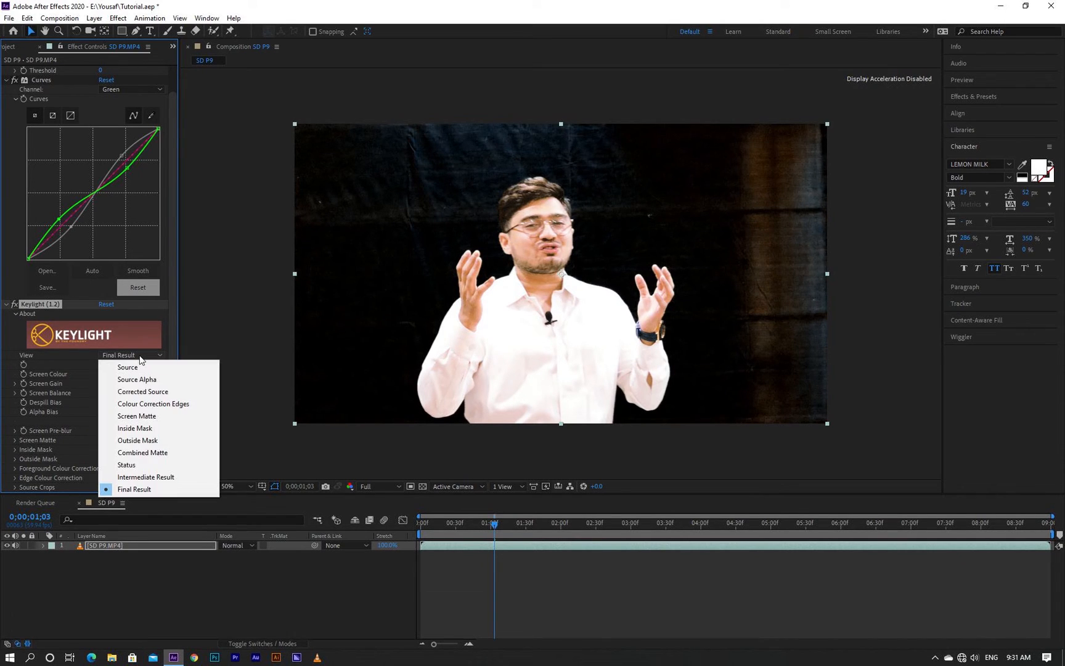
pyautogui.click(138, 417)
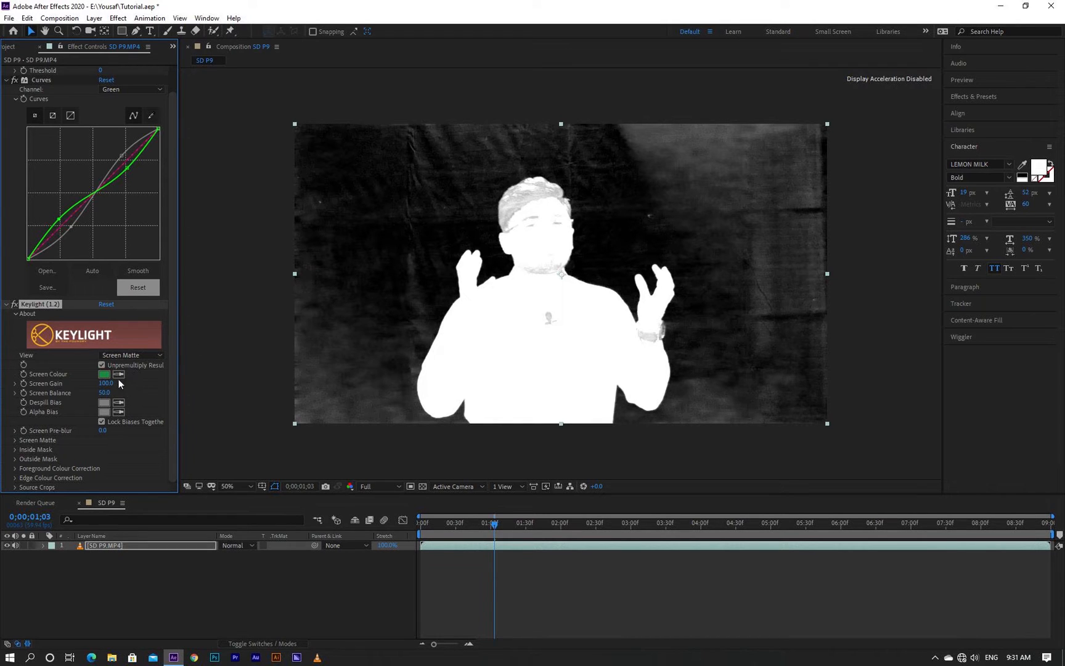
pyautogui.moveTo(108, 386); pyautogui.dragTo(120, 385)
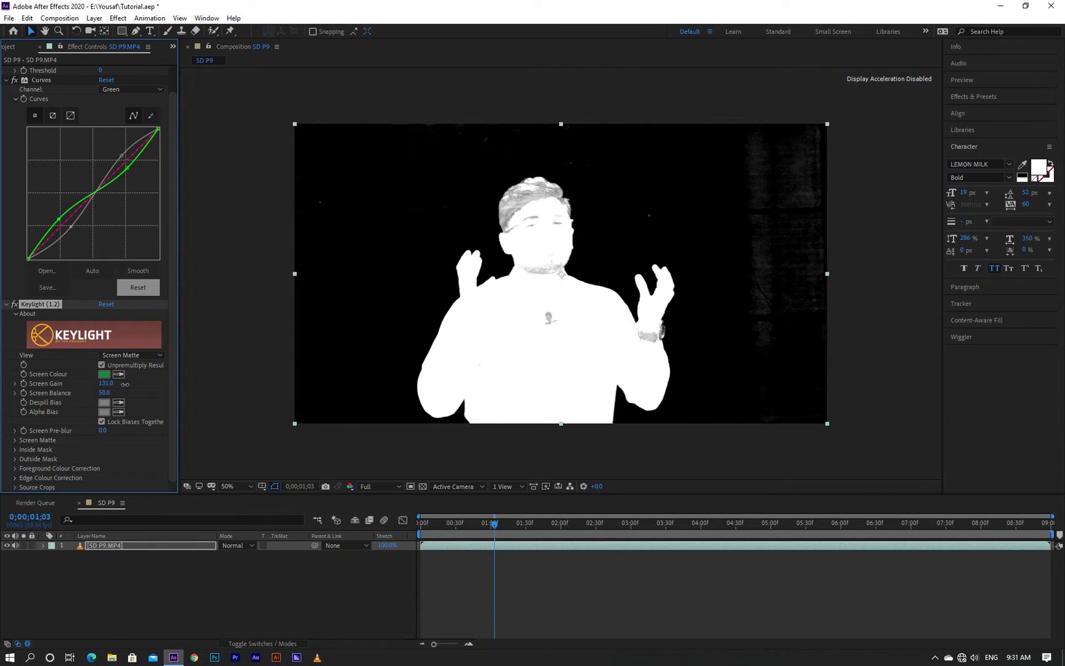
pyautogui.moveTo(127, 384); pyautogui.dragTo(139, 384)
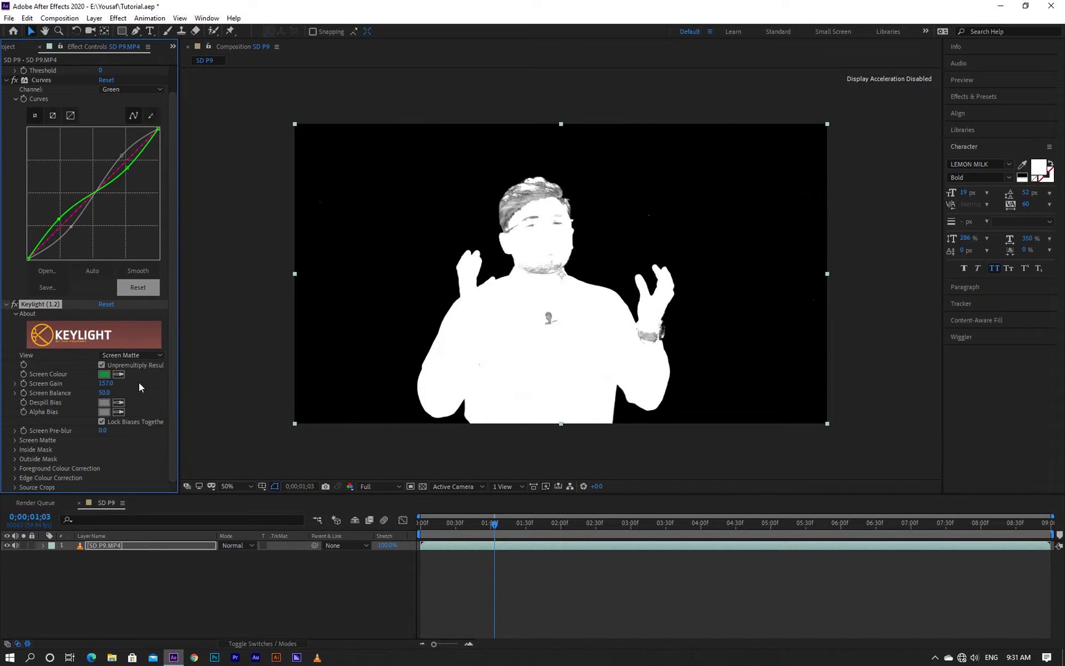
# Fit the composition in the viewer and lower Keylight's Screen Balance to 0.
pyautogui.click(232, 486)
pyautogui.click(235, 288)
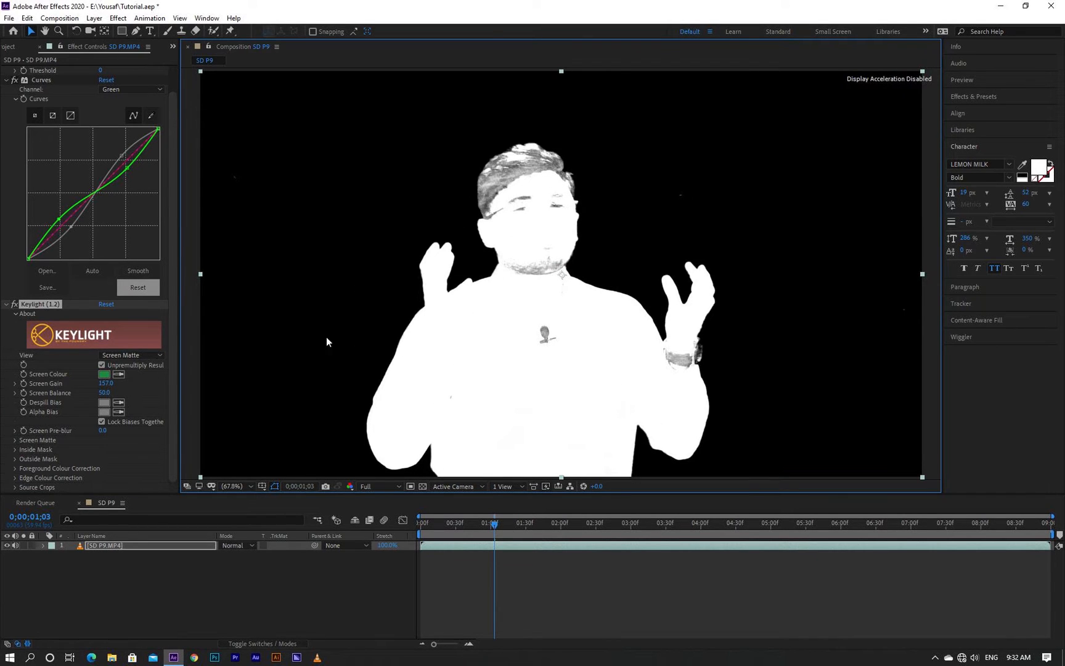
pyautogui.click(102, 393)
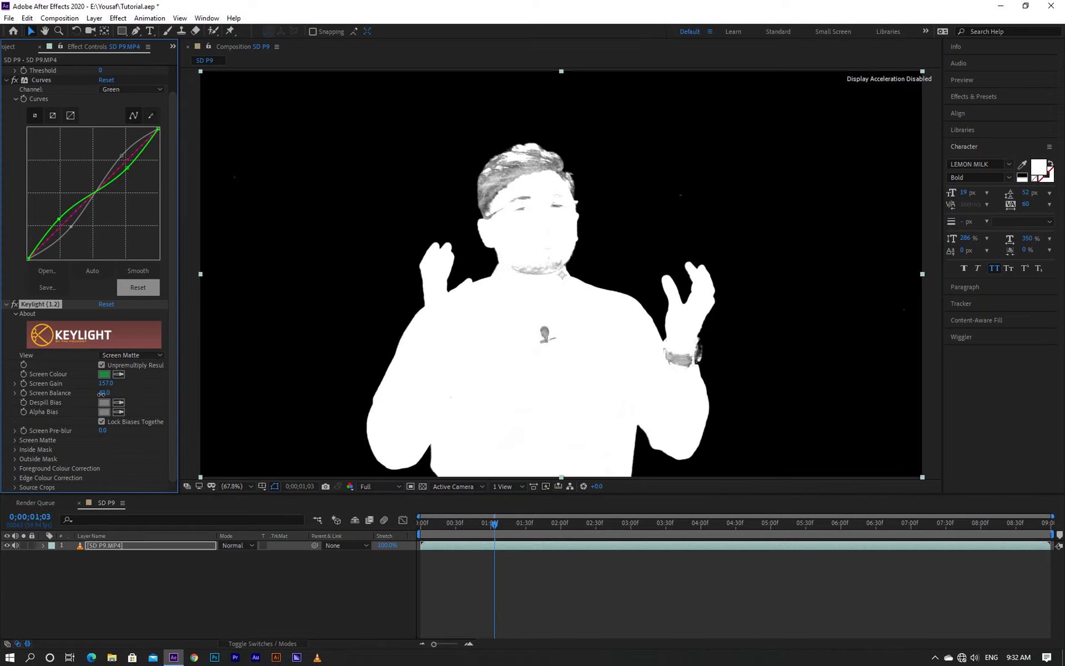
pyautogui.moveTo(102, 393); pyautogui.dragTo(73, 395)
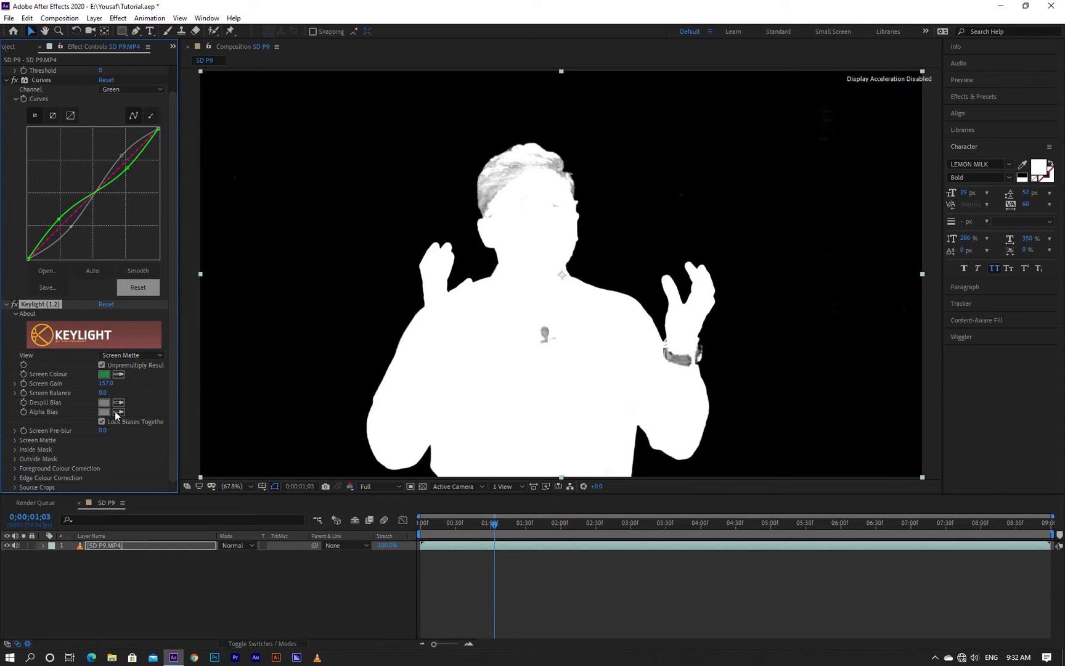
# In Keylight's Screen Matte settings, set Clip White to 8 and Clip Black to 6.
pyautogui.click(16, 442)
pyautogui.scroll(-2, 16, 447)
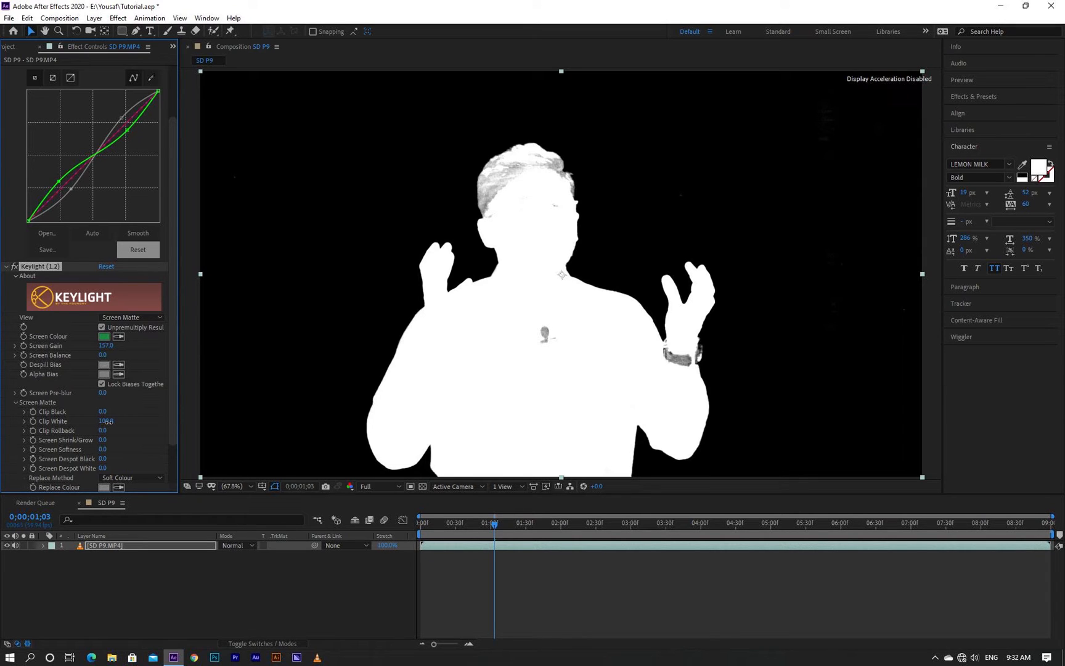
pyautogui.moveTo(111, 421)
pyautogui.mouseDown()
pyautogui.moveTo(72, 432)
pyautogui.moveTo(104, 411)
pyautogui.mouseUp()
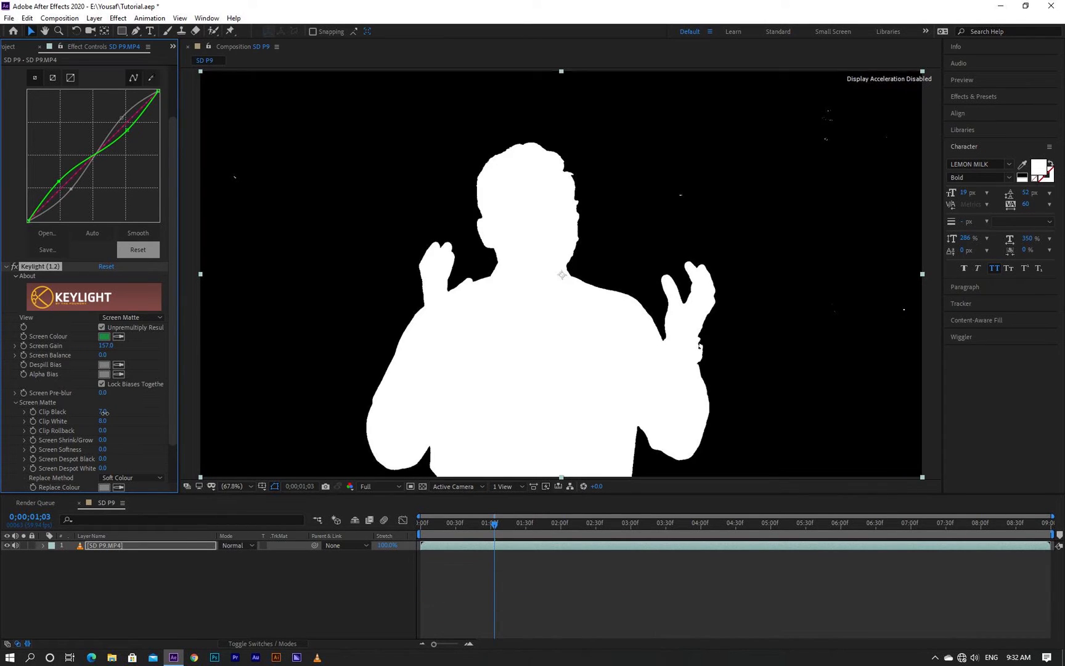
pyautogui.moveTo(104, 411); pyautogui.dragTo(106, 414)
pyautogui.press(',')
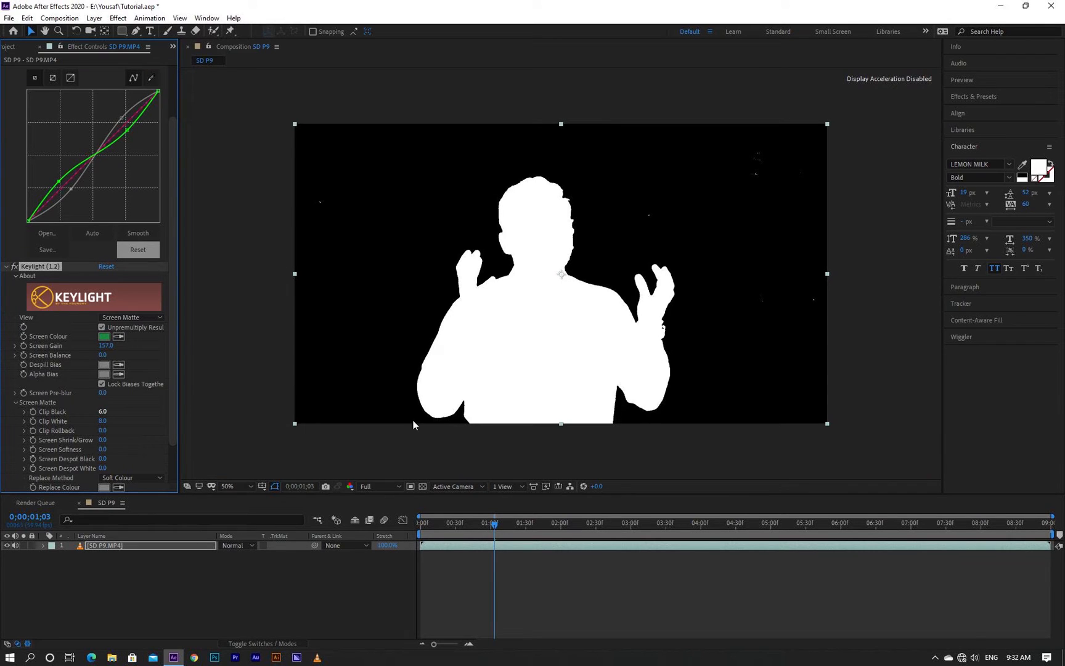
# Check the matte between about 1;07 and 1;33, and set Keylight's View to Final Result.
pyautogui.moveTo(500, 529); pyautogui.dragTo(529, 534)
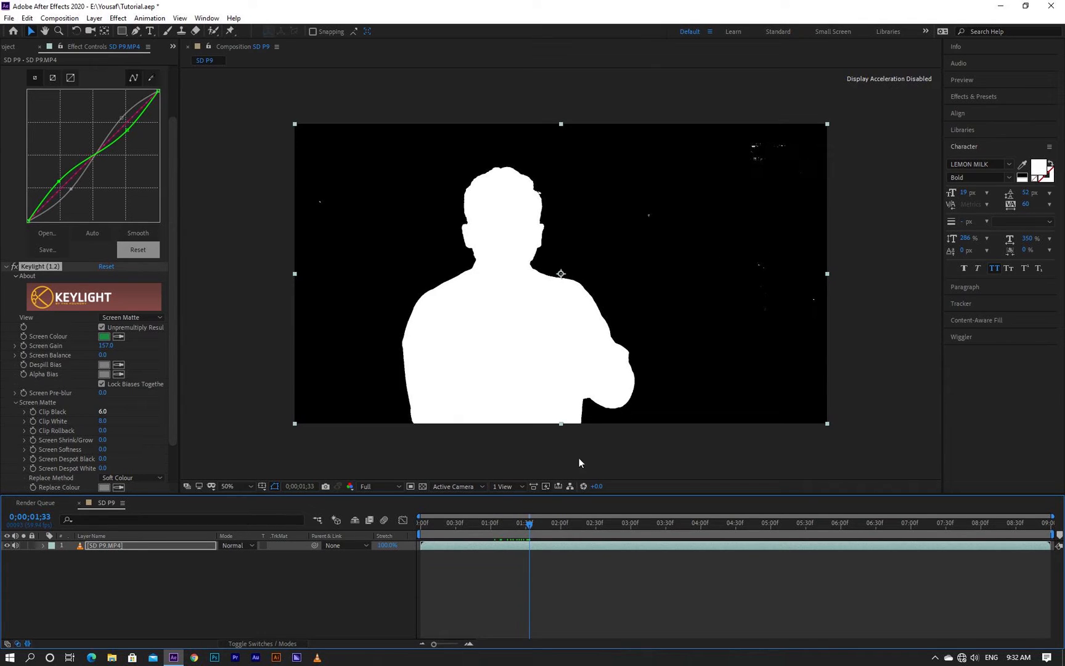
pyautogui.moveTo(529, 531); pyautogui.dragTo(498, 534)
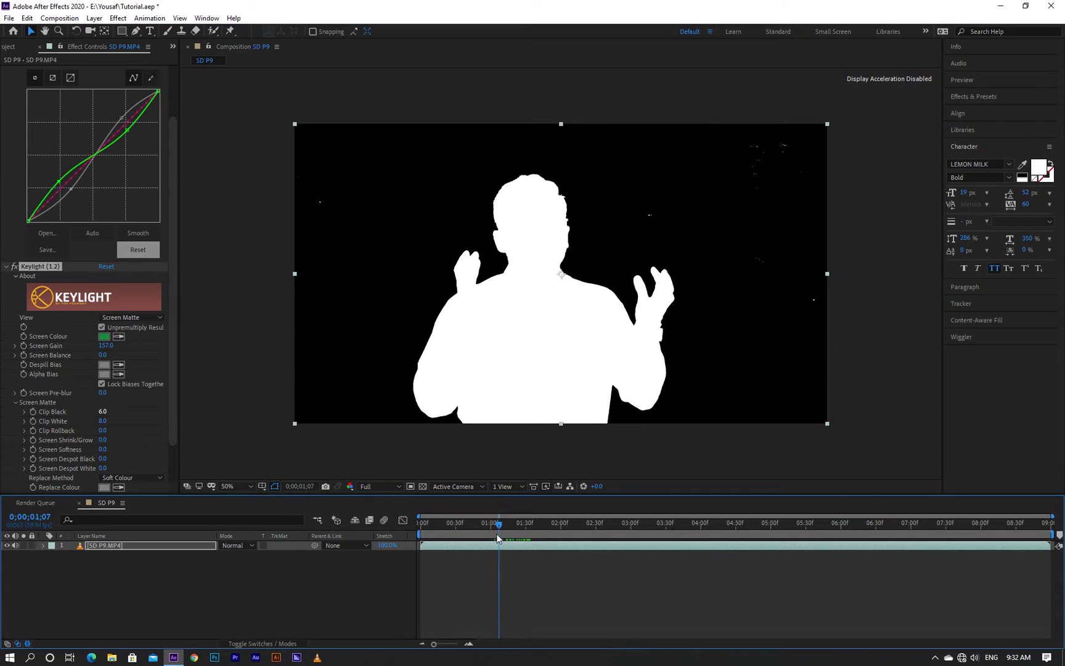
pyautogui.click(121, 316)
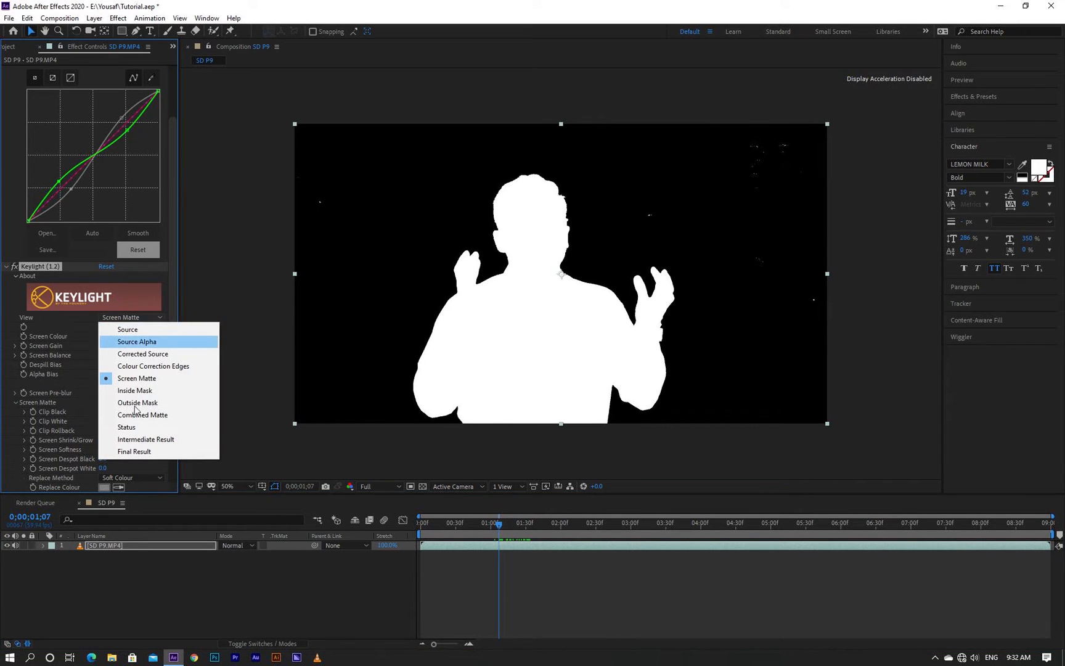
pyautogui.click(136, 453)
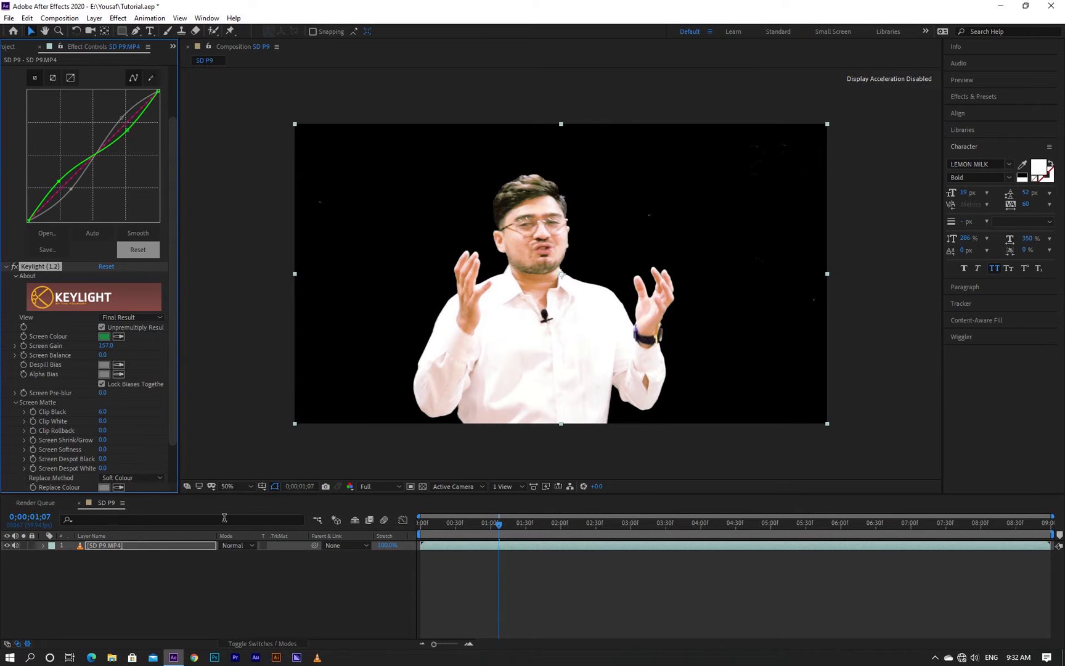
# Create a royal blue 1920 x 1080 solid and place it beneath the SD P9.MP4 layer.
pyautogui.rightClick(112, 570)
pyautogui.moveTo(245, 450)
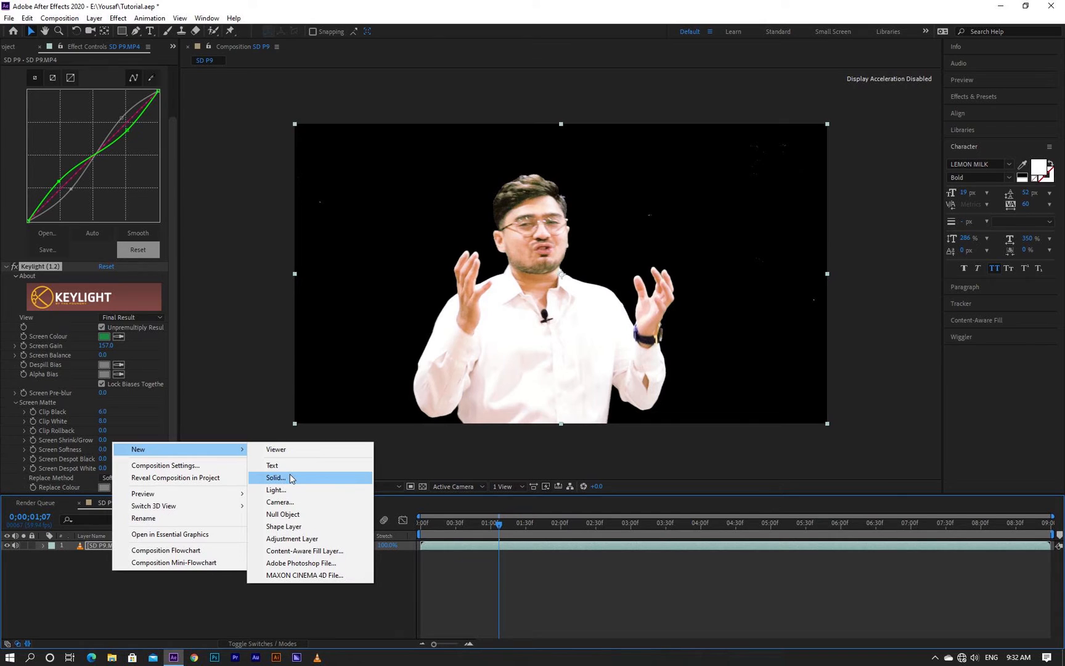
pyautogui.click(291, 479)
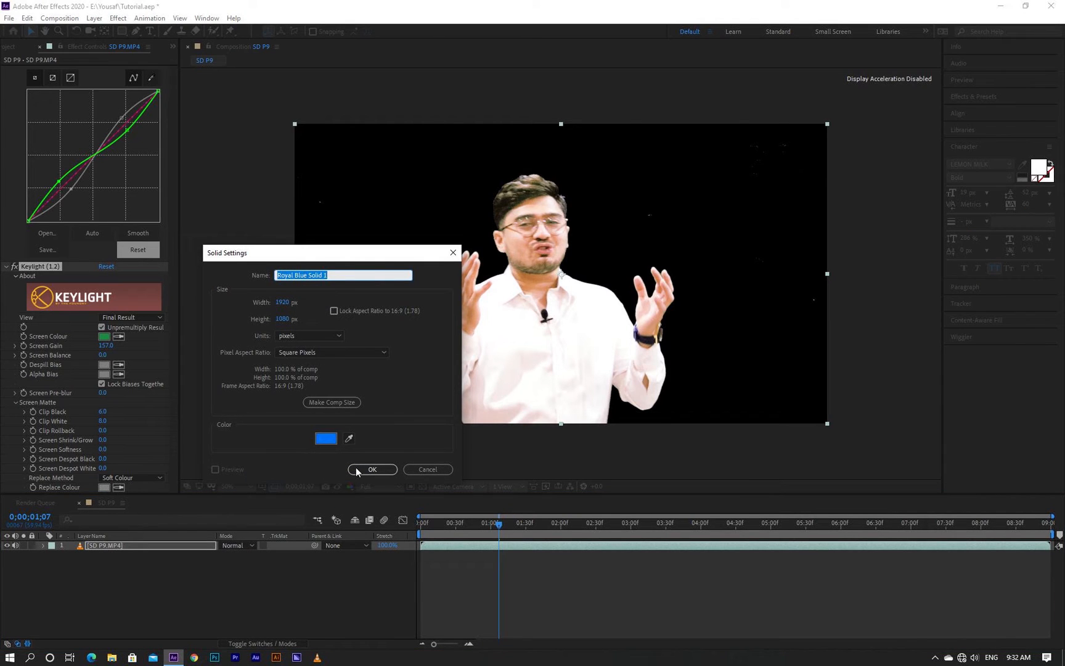
pyautogui.click(372, 469)
pyautogui.moveTo(116, 547); pyautogui.dragTo(119, 567)
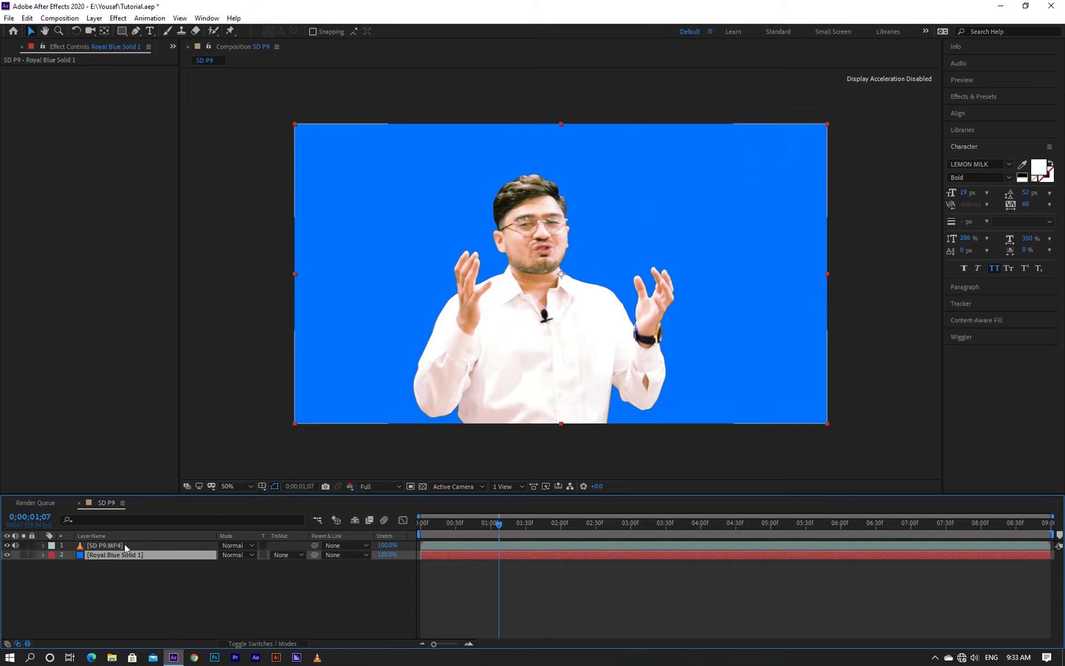
# Inspect the keyed edges of the SD P9.MP4 layer up close and apply the Inner/Outer Key effect to it.
pyautogui.click(125, 546)
pyautogui.moveTo(171, 383); pyautogui.dragTo(177, 481)
pyautogui.scroll(2, 484, 337)
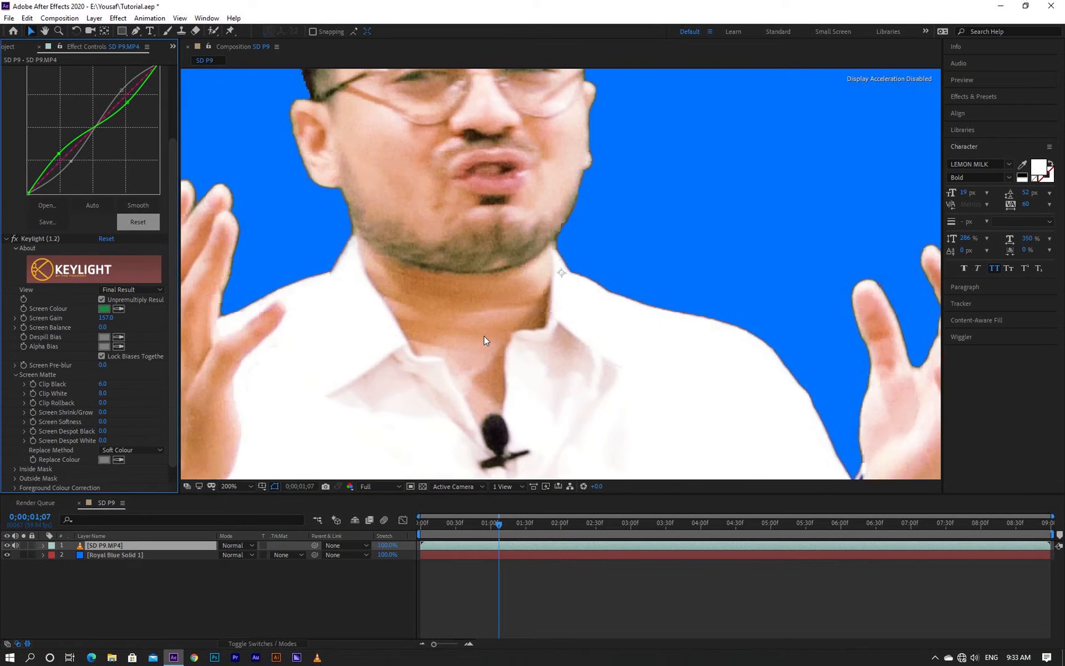
pyautogui.scroll(-1, 484, 336)
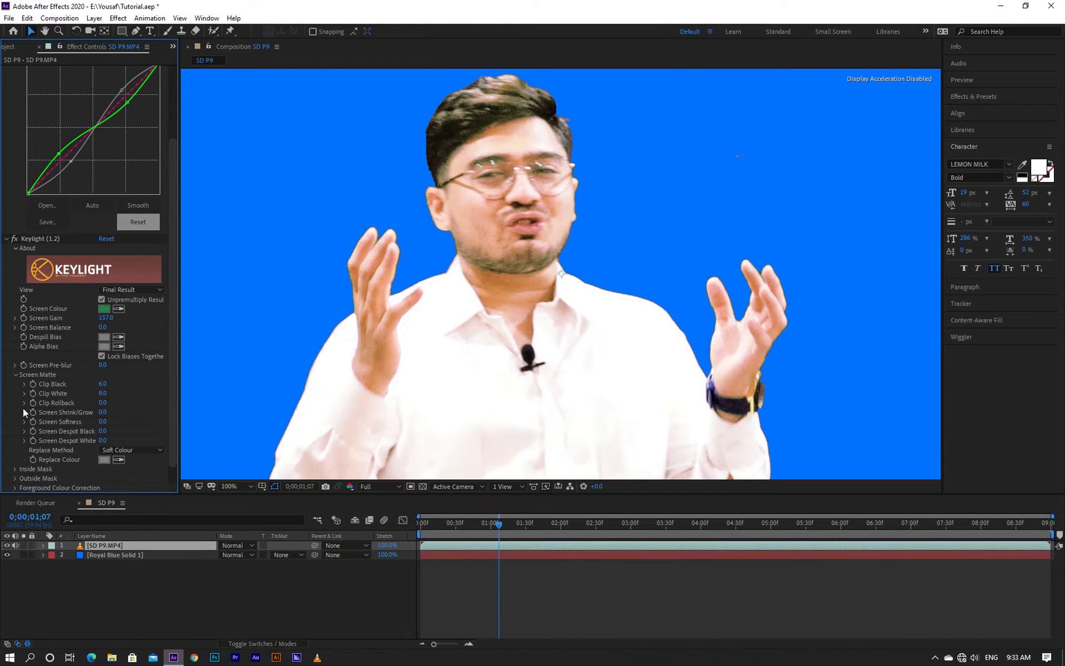
pyautogui.hotkey('ctrl', 'space')
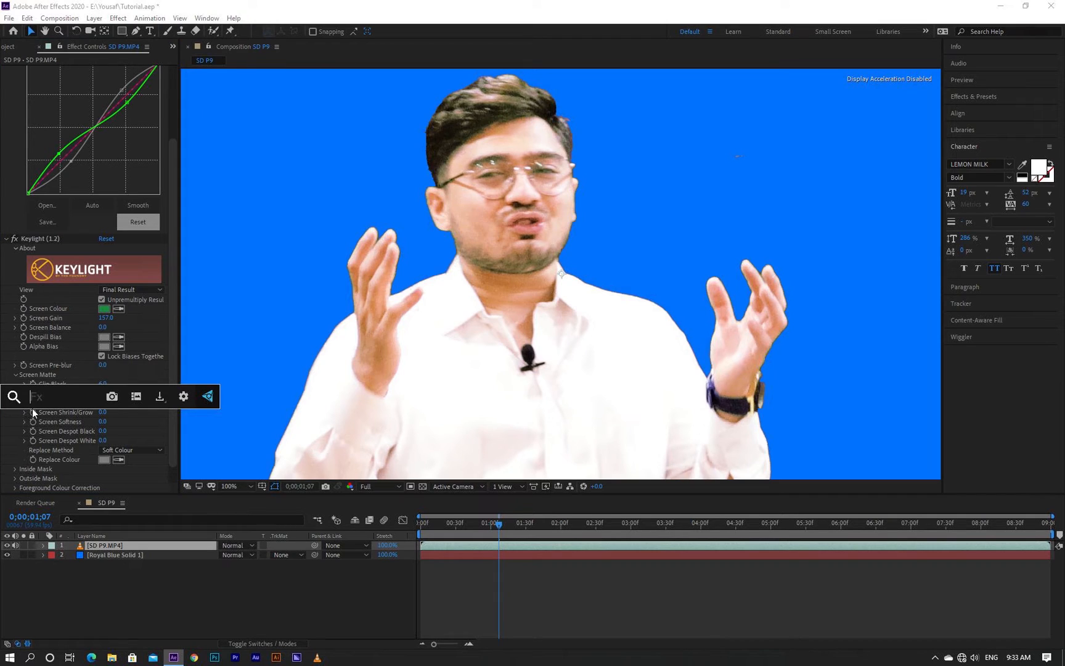
pyautogui.write('inn')
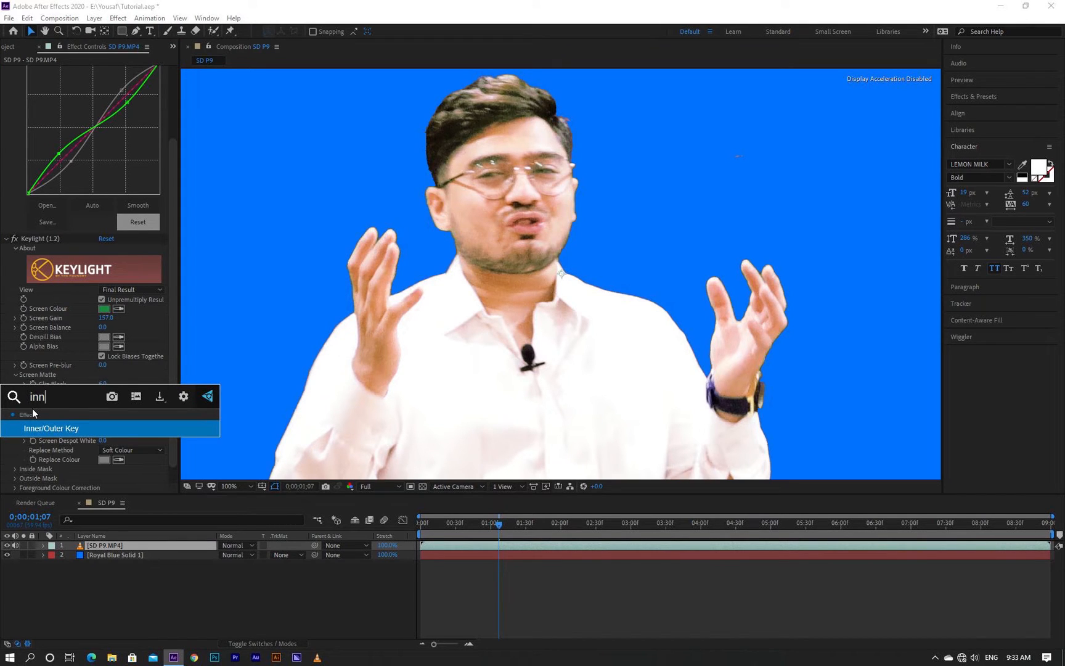
pyautogui.press('Return')
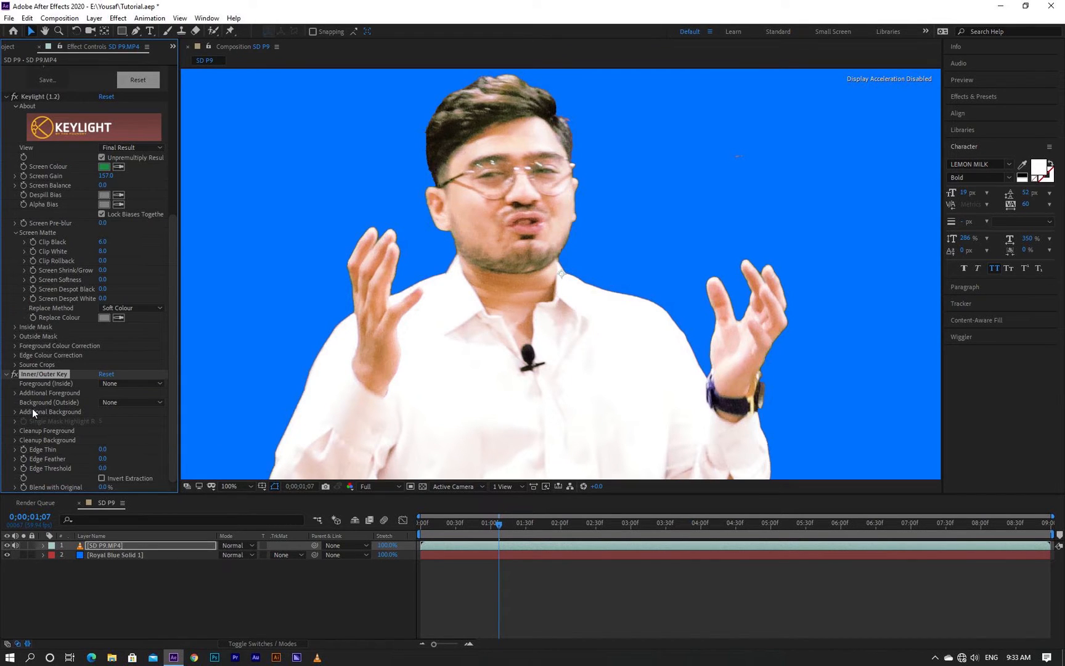
# Set Inner/Outer Key's Edge Feather to 2 and Edge Thin to 1, comparing the edges with and without the effect.
pyautogui.click(100, 461)
pyautogui.write('2')
pyautogui.press('Return')
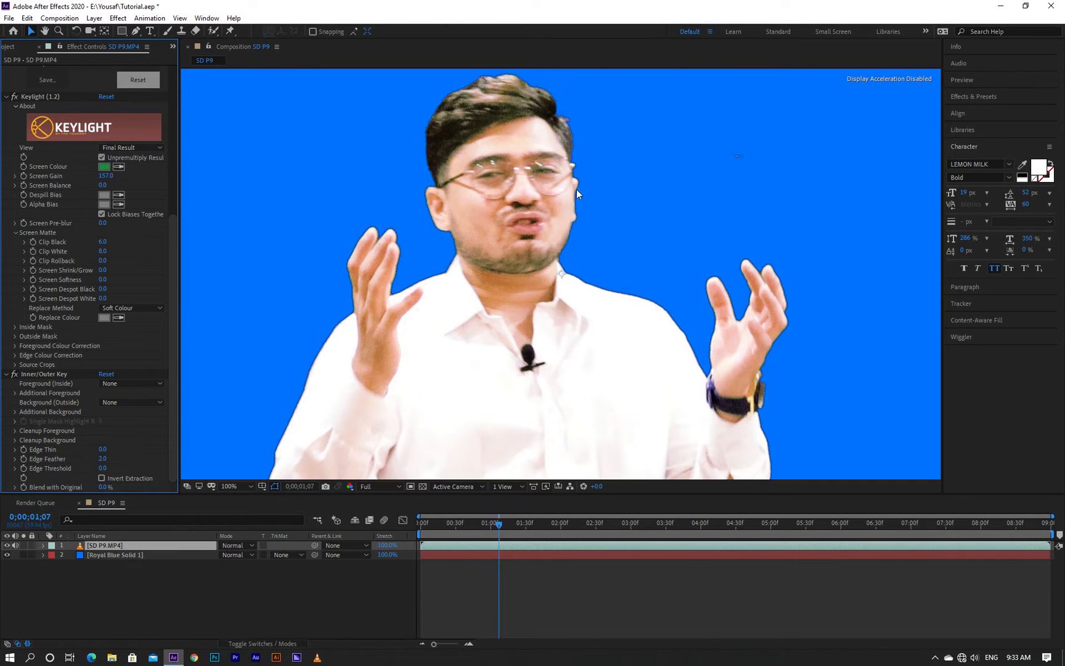
pyautogui.click(101, 450)
pyautogui.write('1')
pyautogui.press('Return')
pyautogui.click(13, 374)
pyautogui.click(13, 374)
pyautogui.scroll(-1, 445, 349)
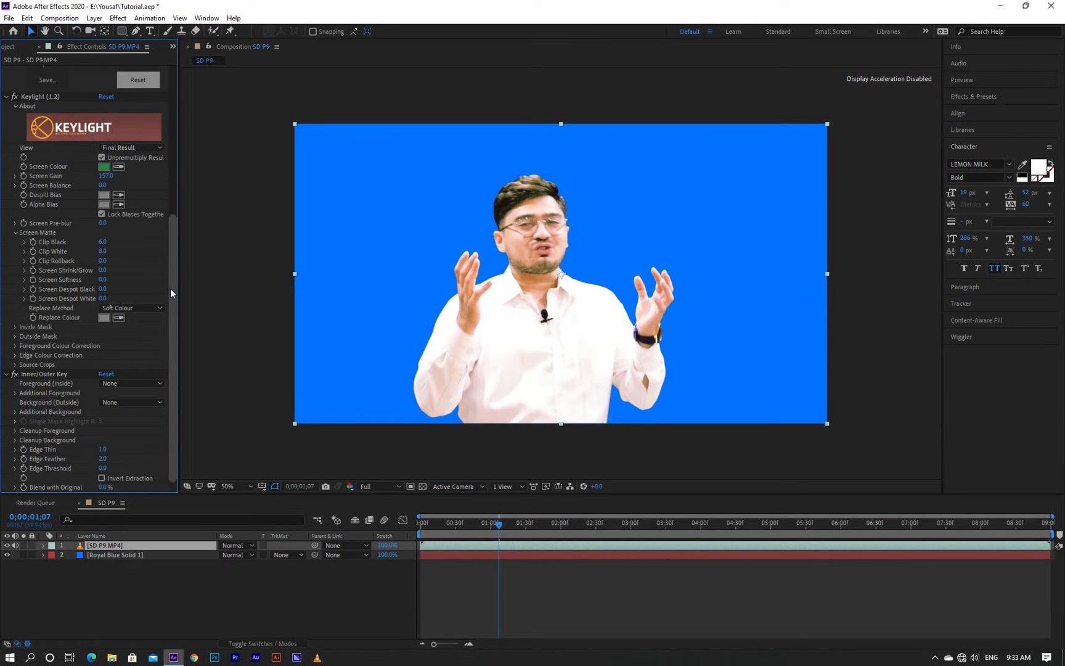
# Compare the keyed footage with the Curves effect disabled and enabled.
pyautogui.moveTo(169, 288); pyautogui.dragTo(66, 130)
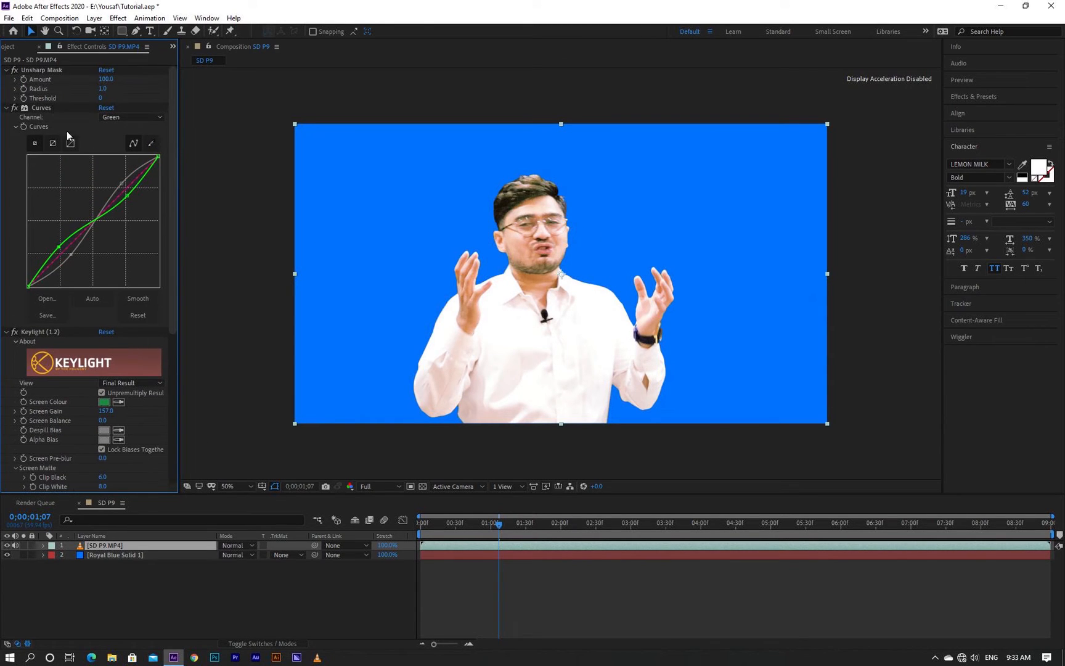
pyautogui.click(15, 108)
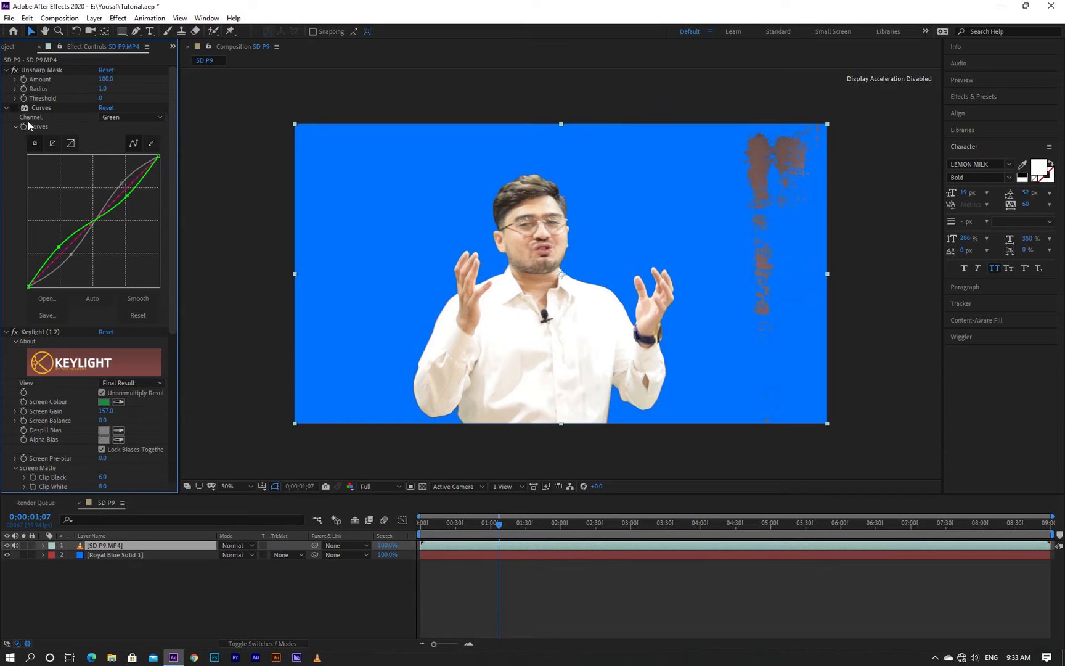
pyautogui.click(15, 108)
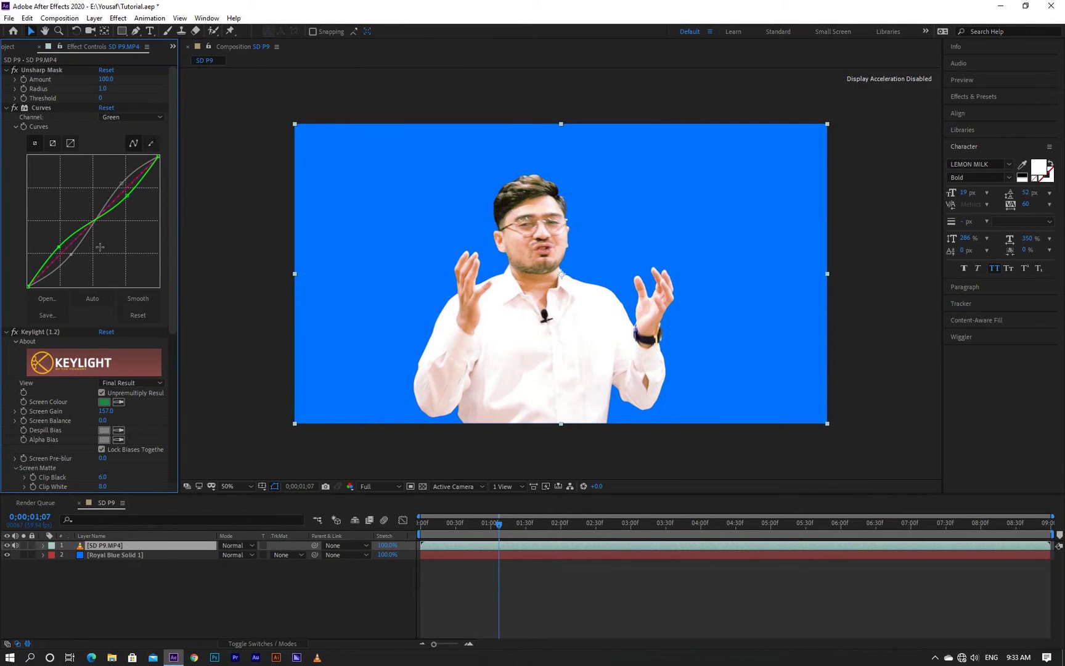
# Duplicate the keyed SD P9.MP4 footage layer above the blue solid.
pyautogui.click(27, 18)
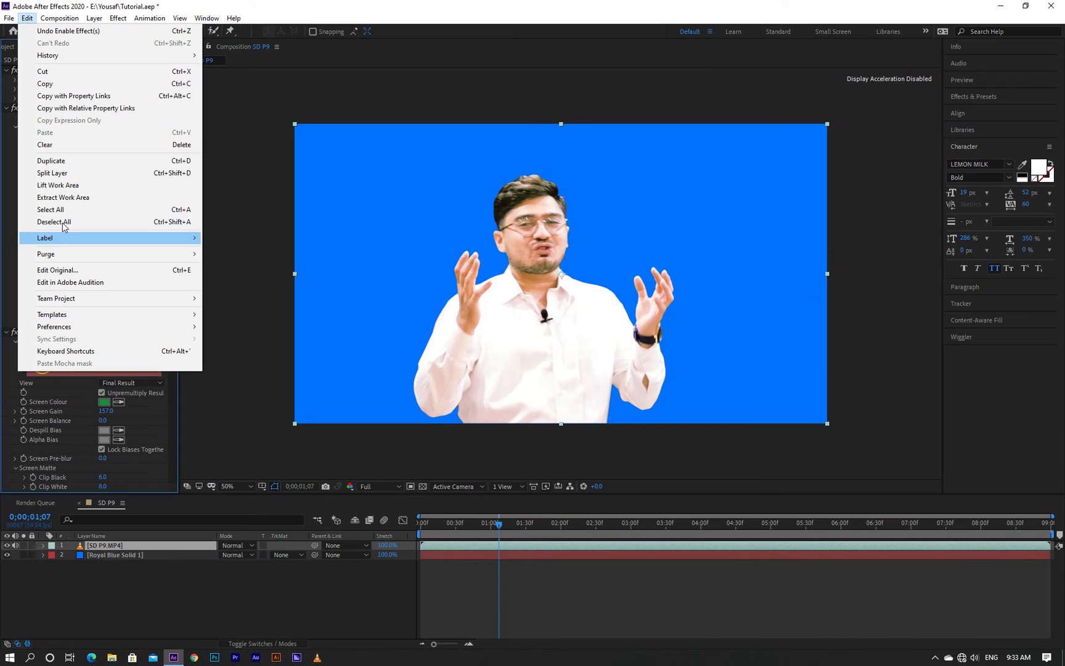
pyautogui.click(60, 161)
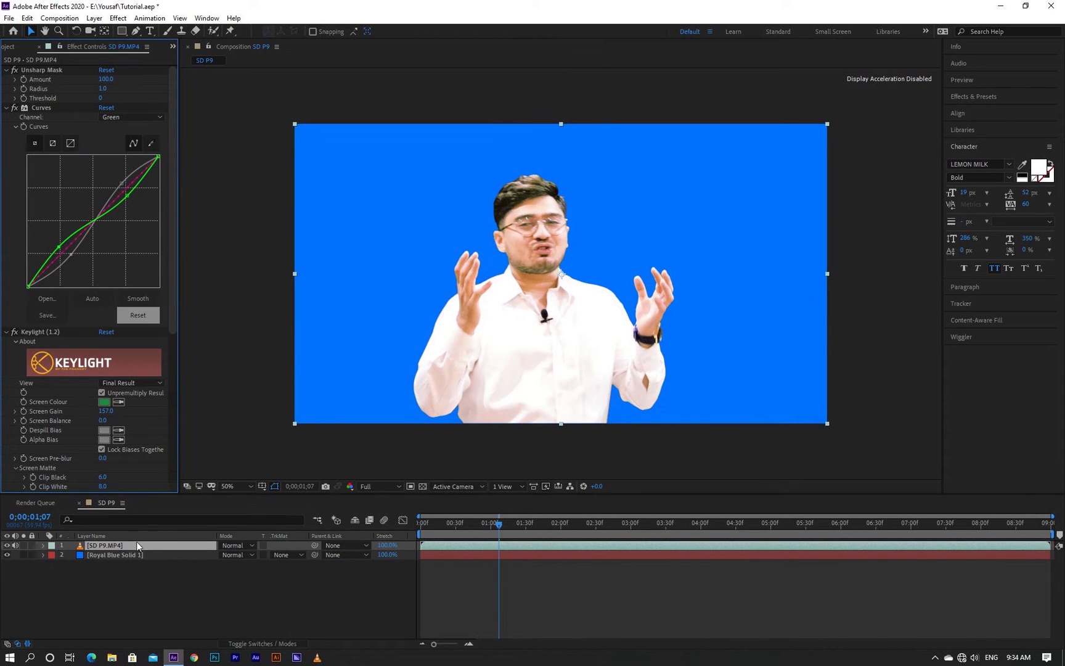
pyautogui.click(27, 18)
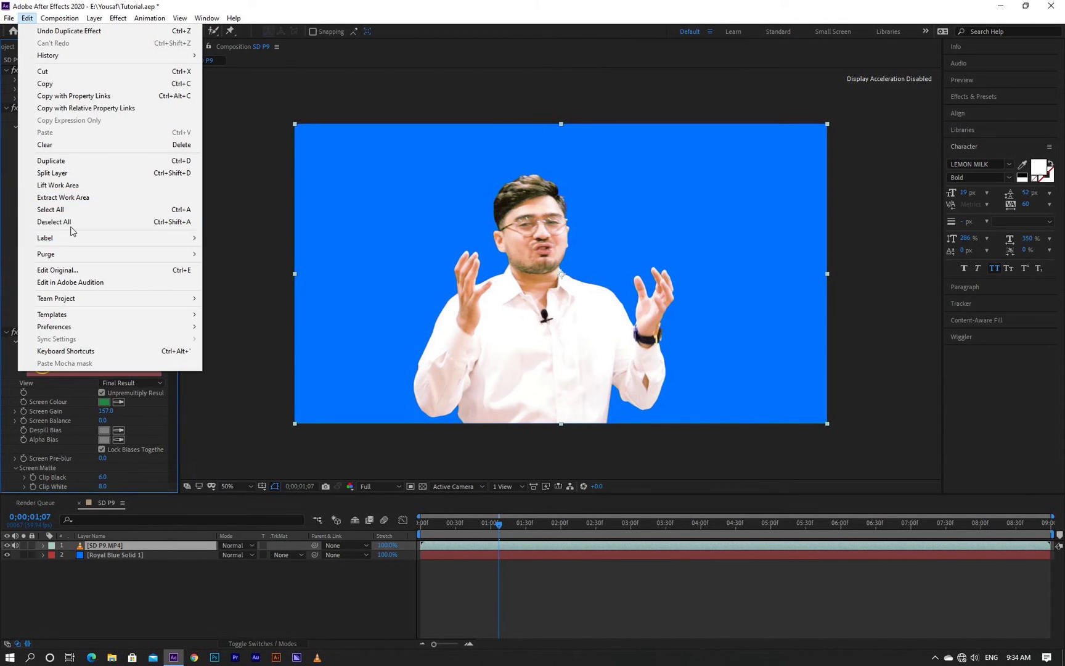
pyautogui.click(62, 160)
pyautogui.click(118, 553)
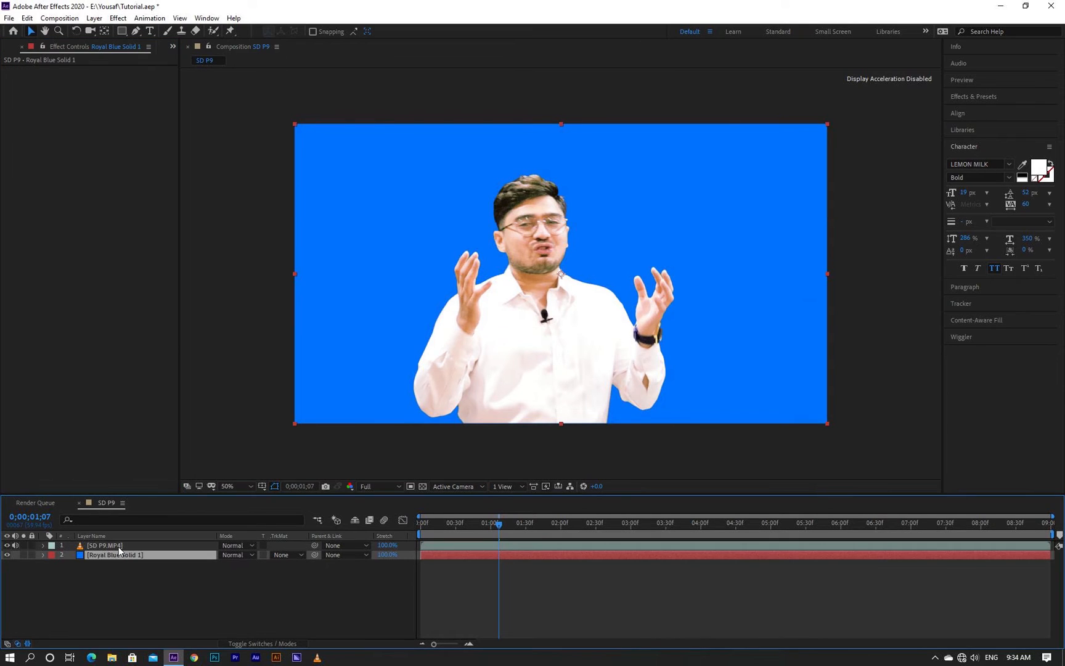
pyautogui.click(118, 547)
pyautogui.click(28, 17)
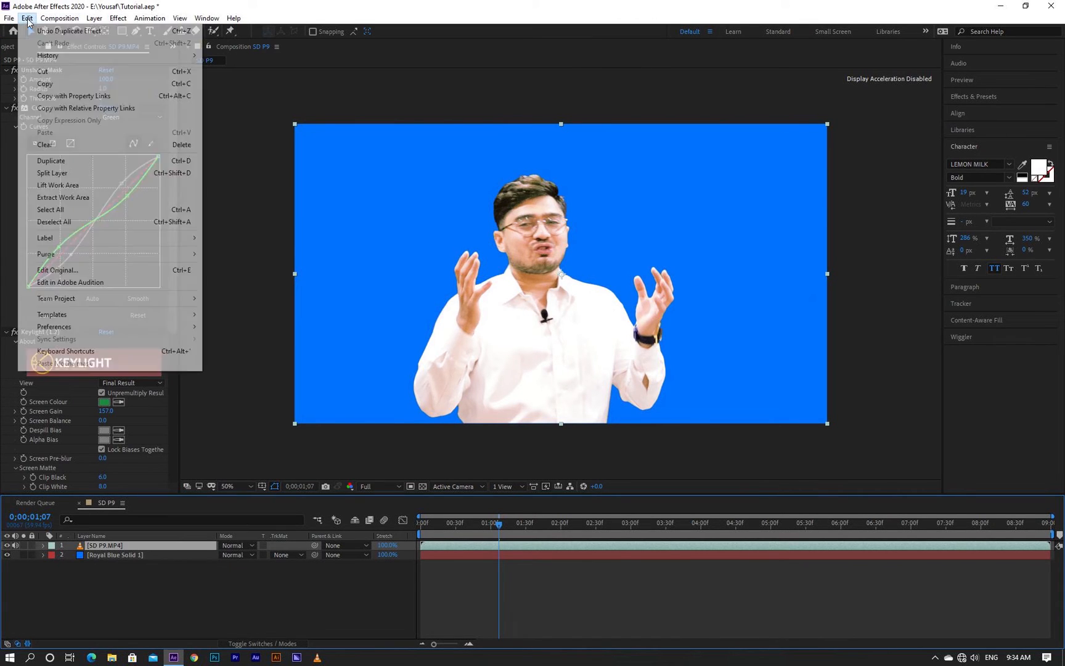
pyautogui.click(70, 161)
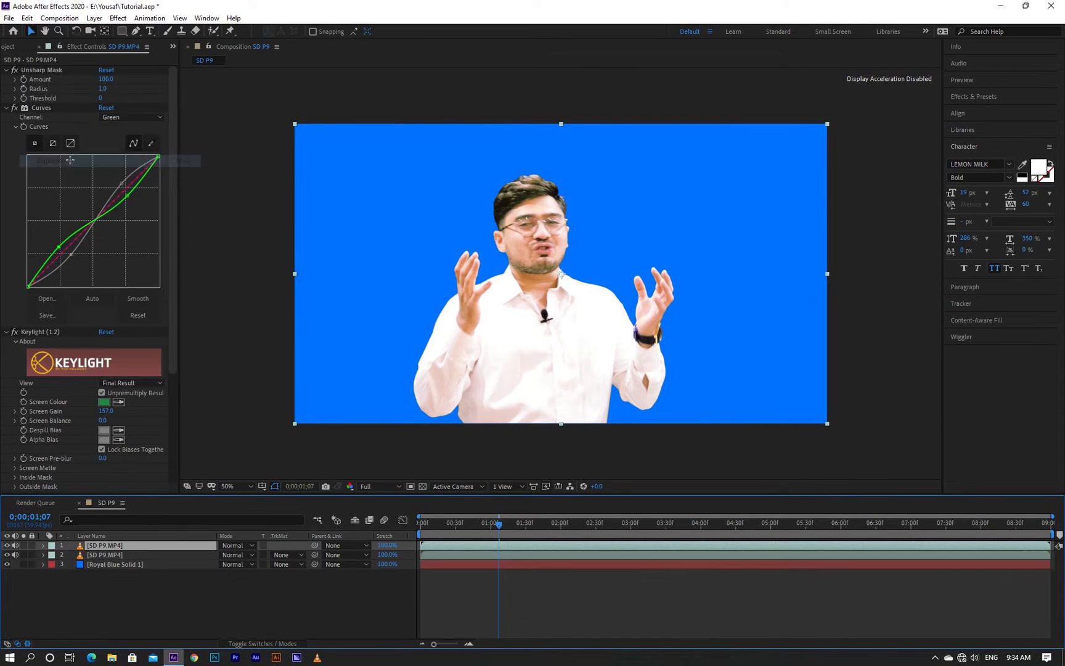
# Remove the Keylight, Curves and Unsharp Mask effects from the lower SD P9.MP4 copy.
pyautogui.click(136, 557)
pyautogui.click(44, 335)
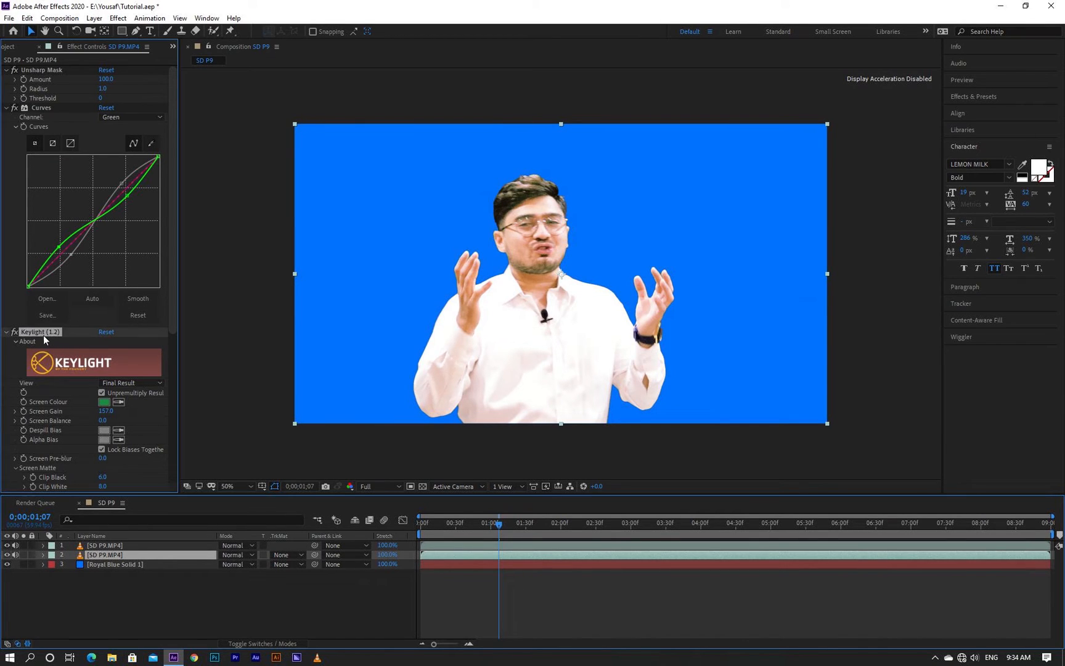
pyautogui.press('Delete')
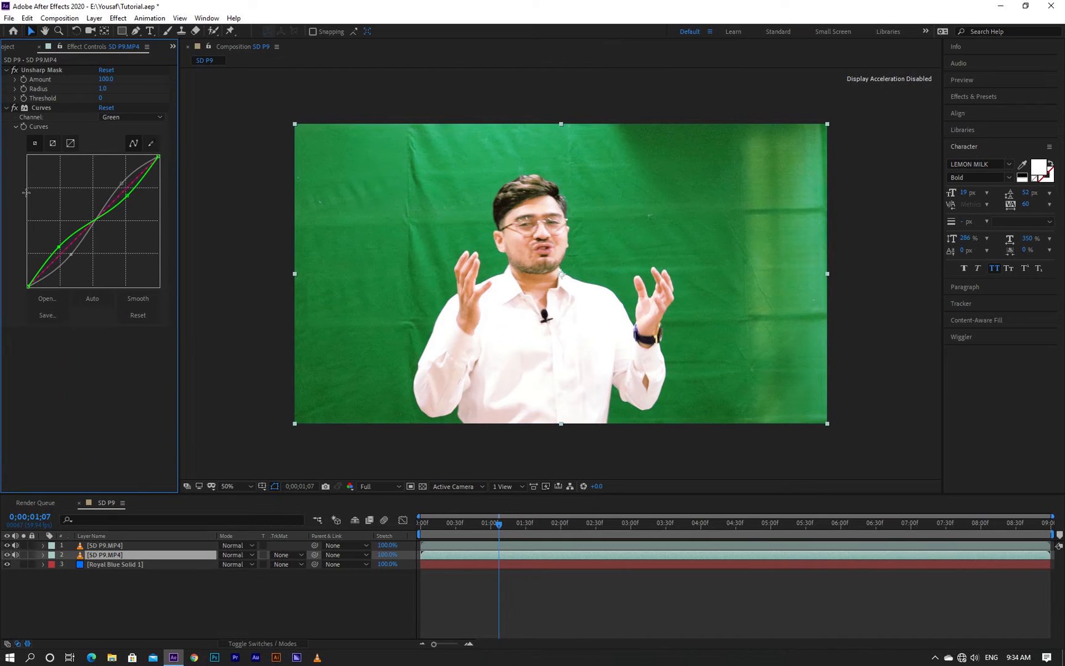
pyautogui.click(31, 107)
pyautogui.press('Delete')
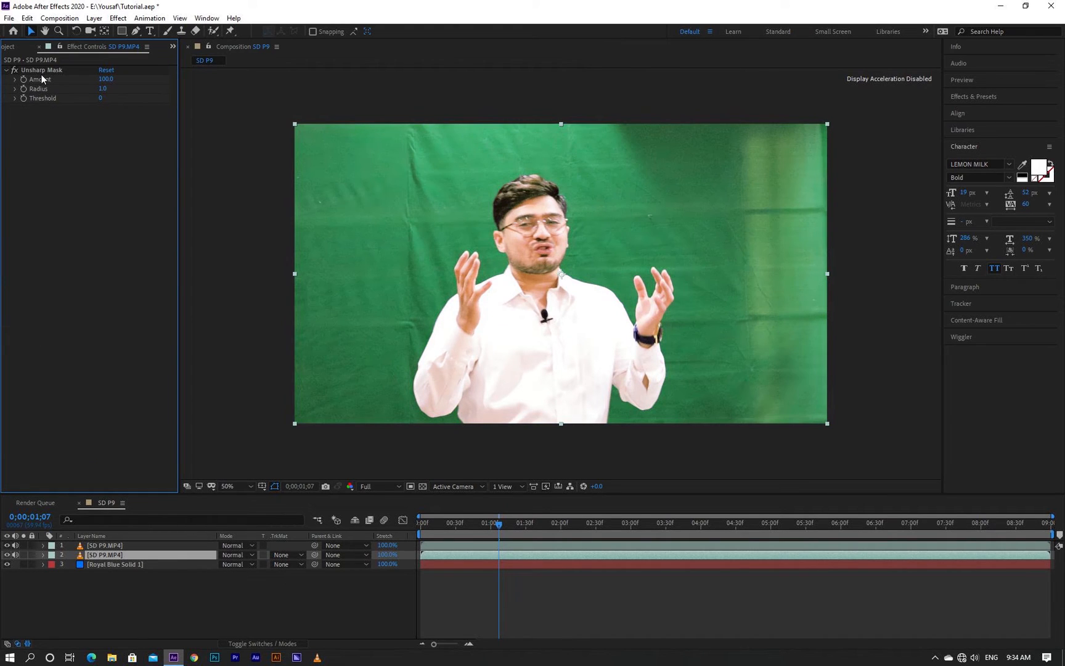
pyautogui.click(41, 72)
pyautogui.press('Delete')
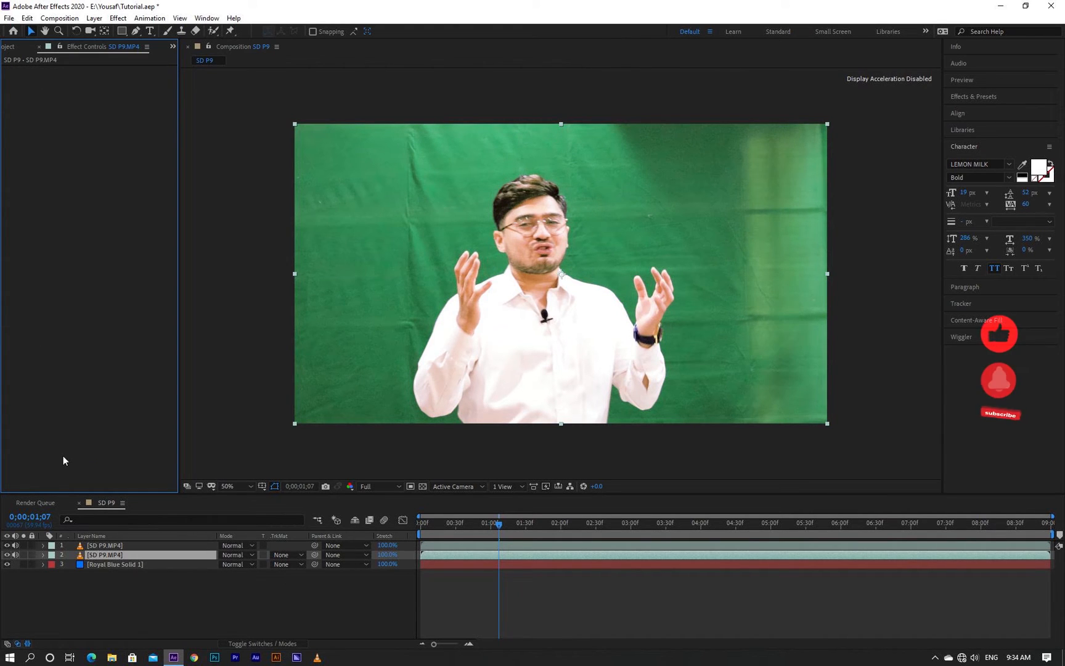
# Set the lower SD P9.MP4 layer's track matte to Alpha Matte, using the keyed copy above it.
pyautogui.click(103, 546)
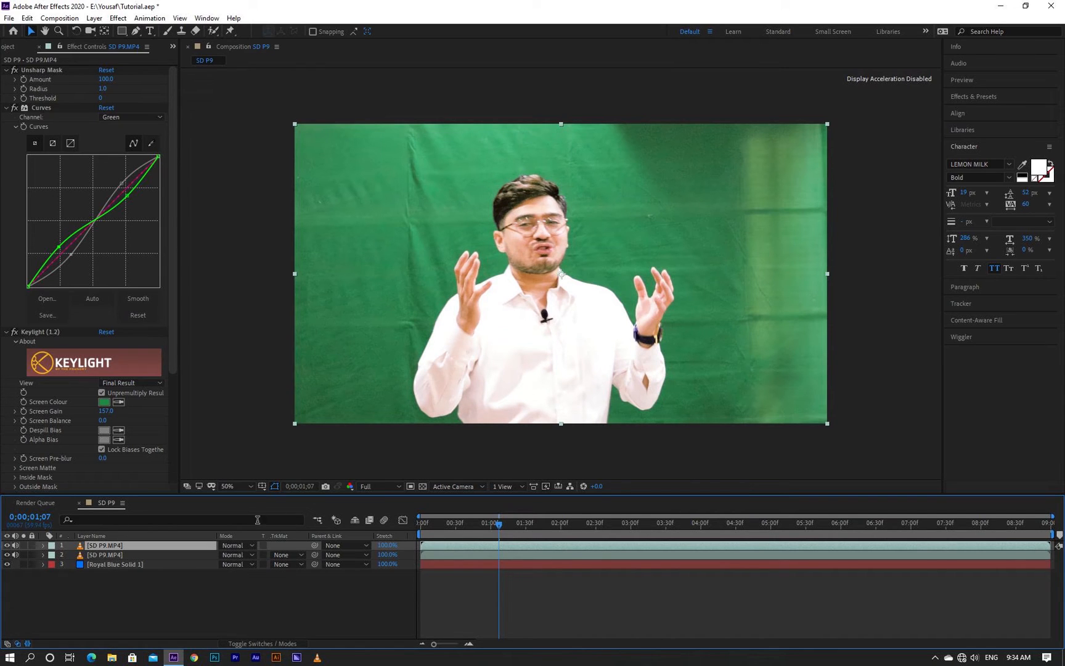
pyautogui.click(25, 544)
pyautogui.click(24, 544)
pyautogui.click(280, 559)
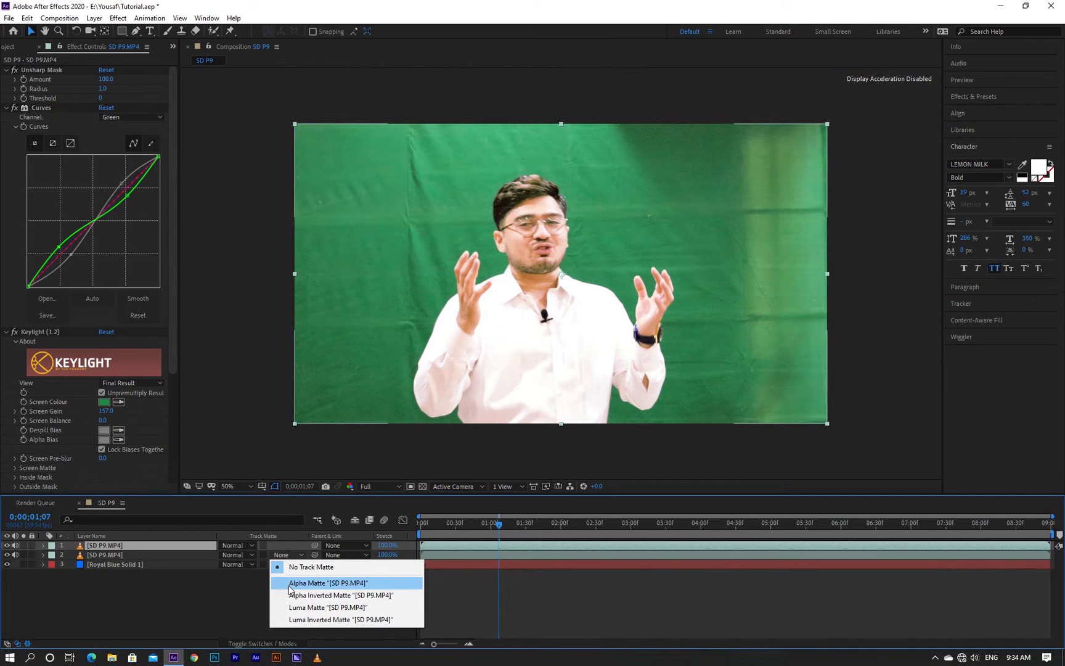
pyautogui.click(290, 583)
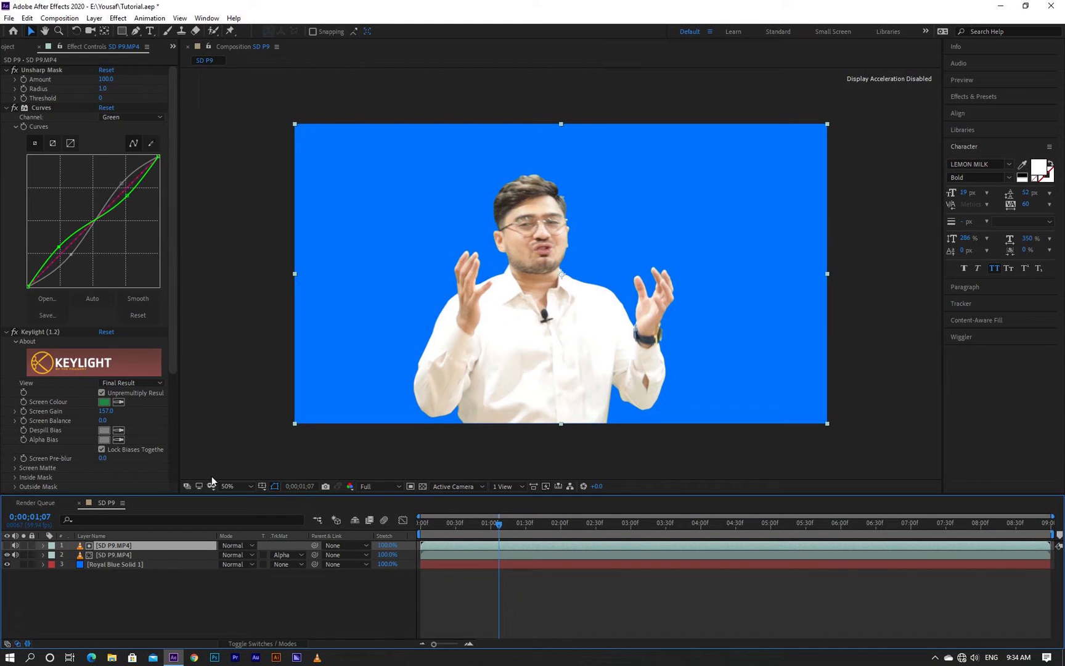
# Mute the audio of both SD P9.MP4 layers and inspect the matted footage around the one-second mark.
pyautogui.click(225, 488)
pyautogui.click(243, 296)
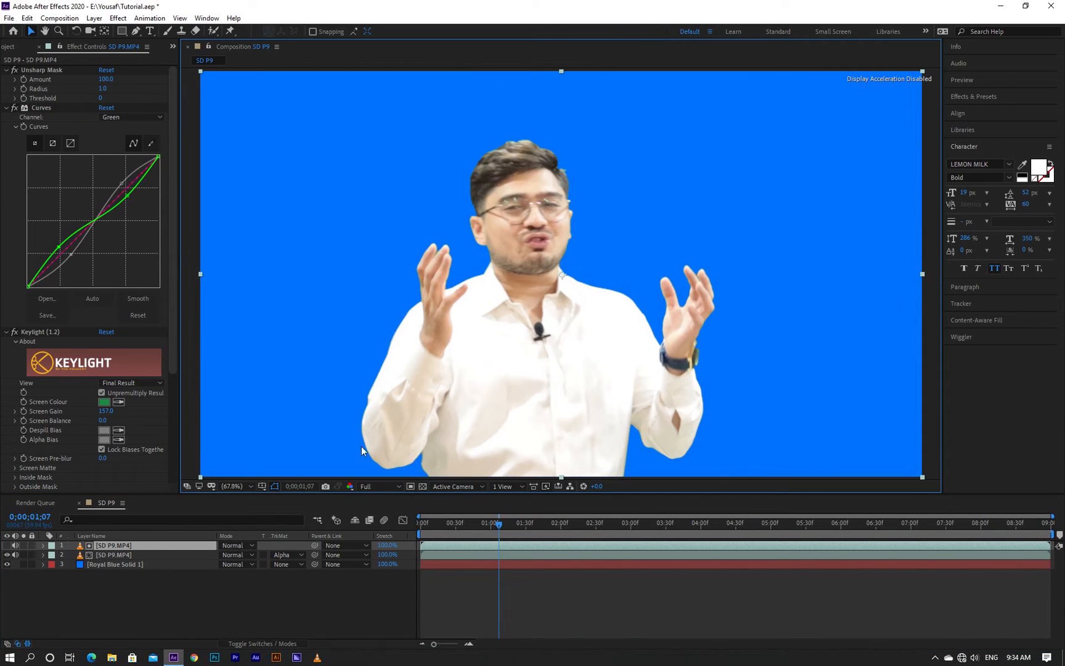
pyautogui.moveTo(494, 524)
pyautogui.mouseDown()
pyautogui.moveTo(472, 526)
pyautogui.moveTo(530, 524)
pyautogui.moveTo(488, 521)
pyautogui.mouseUp()
pyautogui.click(15, 546)
pyautogui.click(16, 555)
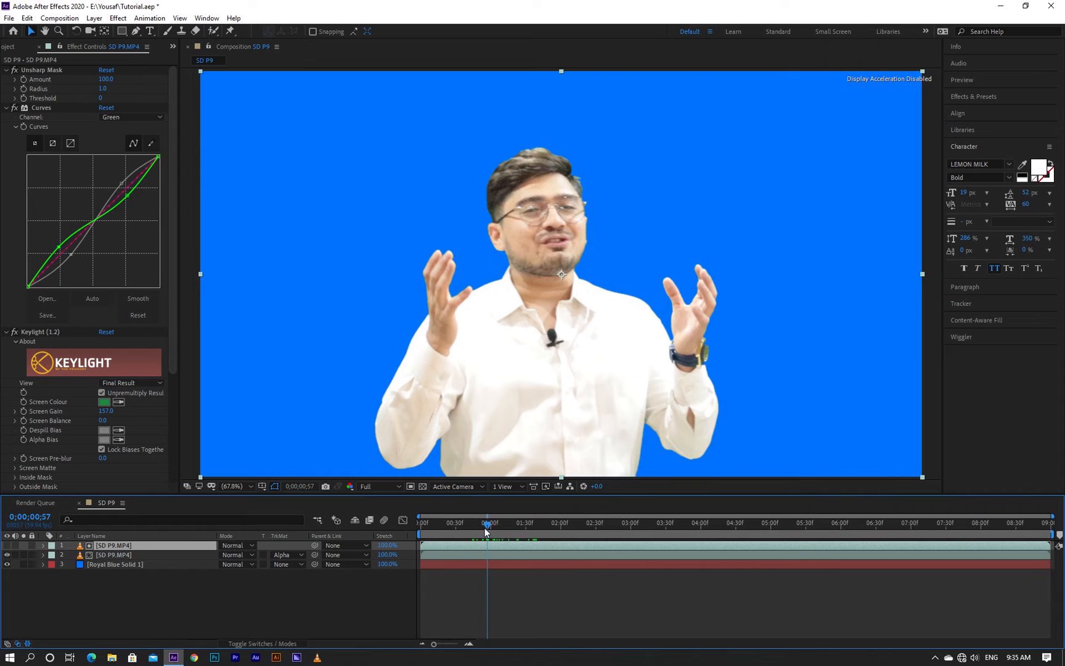
pyautogui.moveTo(487, 527)
pyautogui.mouseDown()
pyautogui.moveTo(498, 528)
pyautogui.moveTo(489, 528)
pyautogui.mouseUp()
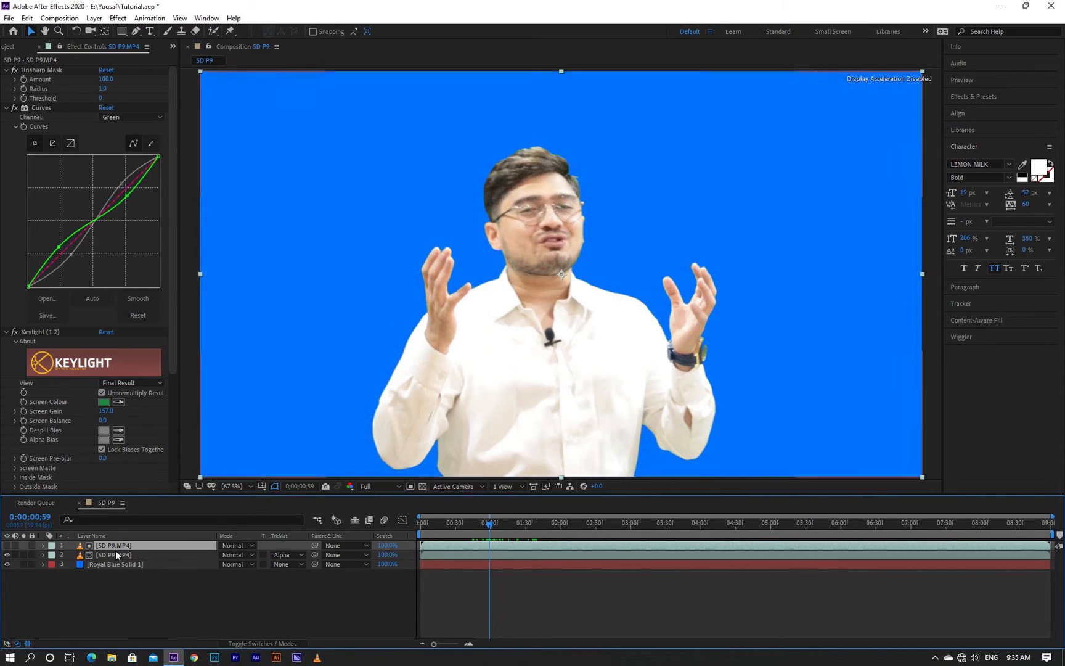
# Create a new composition from the SD P9.MP4 project footage.
pyautogui.click(10, 48)
pyautogui.click(24, 159)
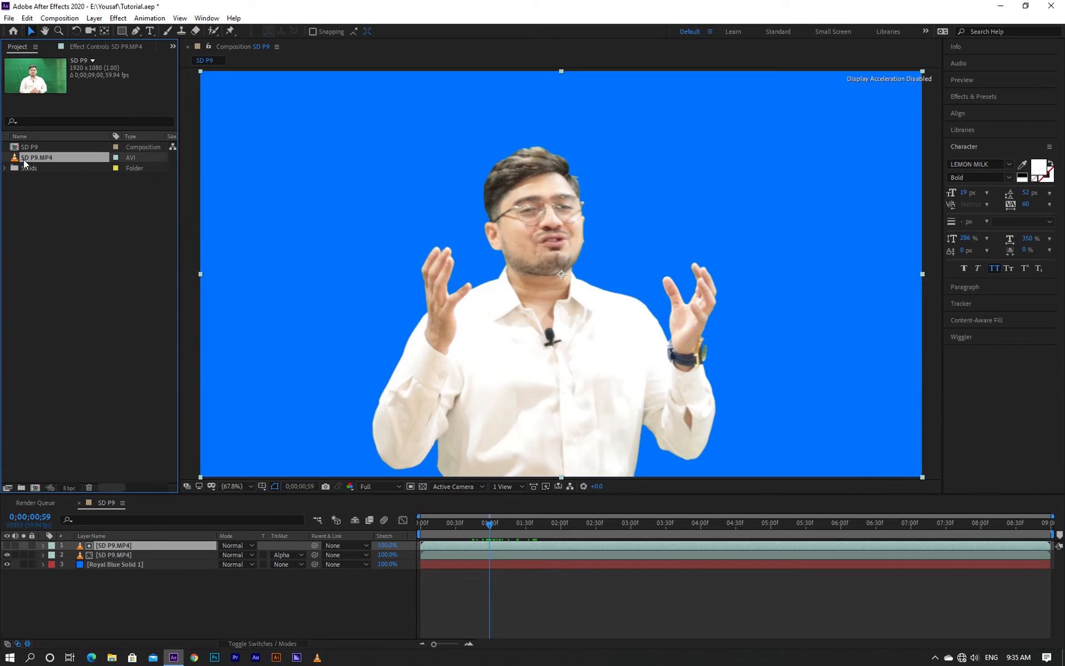
pyautogui.moveTo(24, 162); pyautogui.dragTo(37, 490)
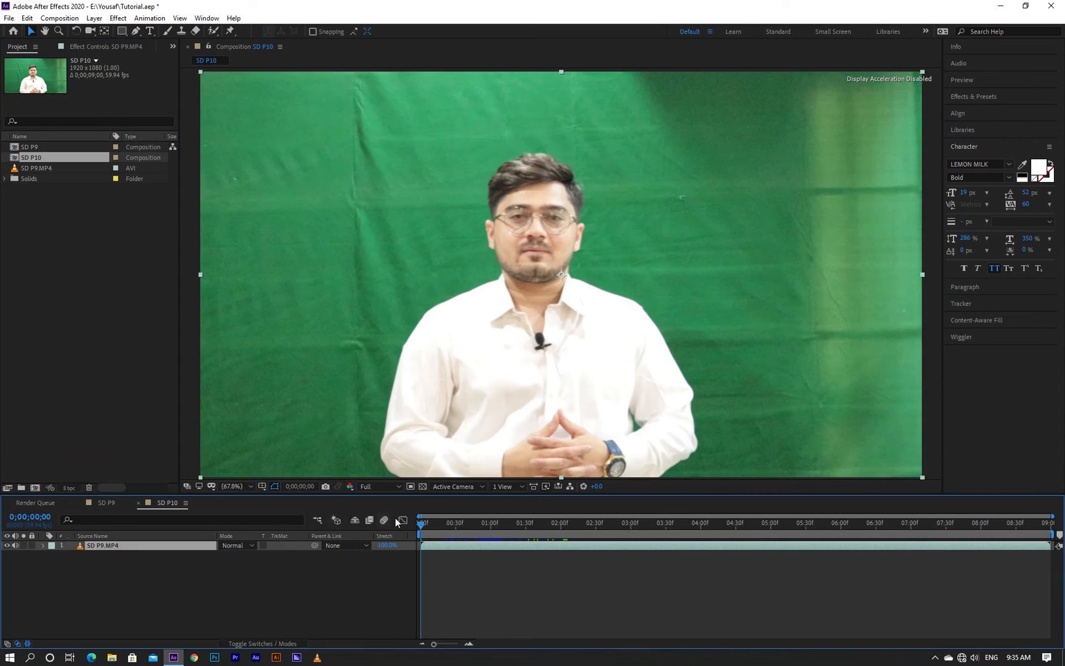
# Apply Primatte Keyer 6 to the SD P9.MP4 layer and sample the green backdrop beside the man with Select Background.
pyautogui.click(118, 19)
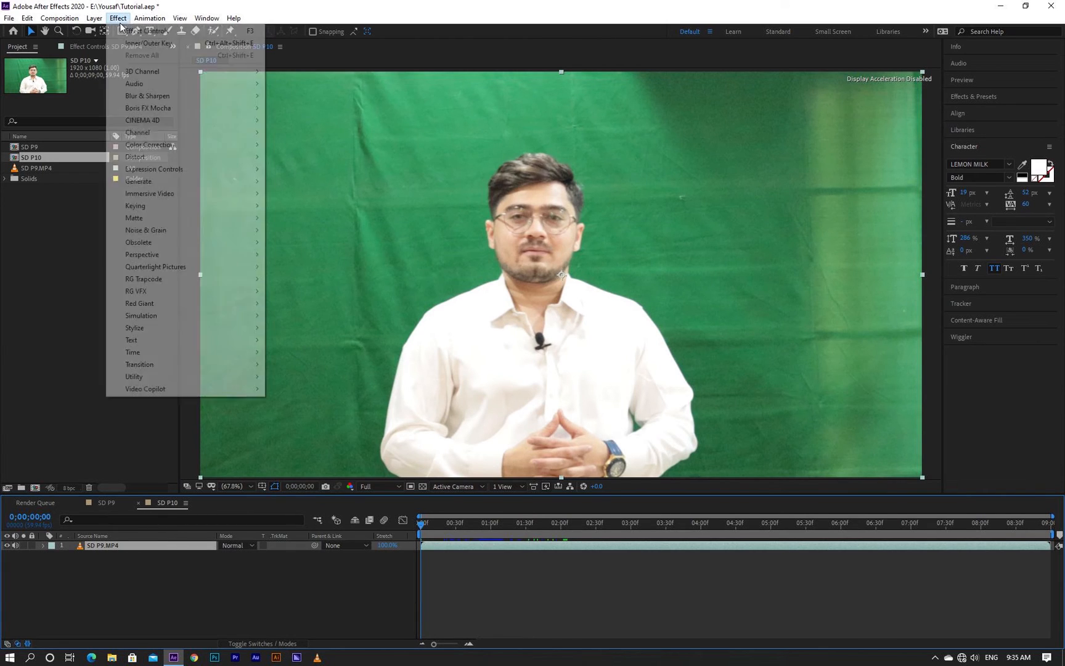
pyautogui.moveTo(217, 295)
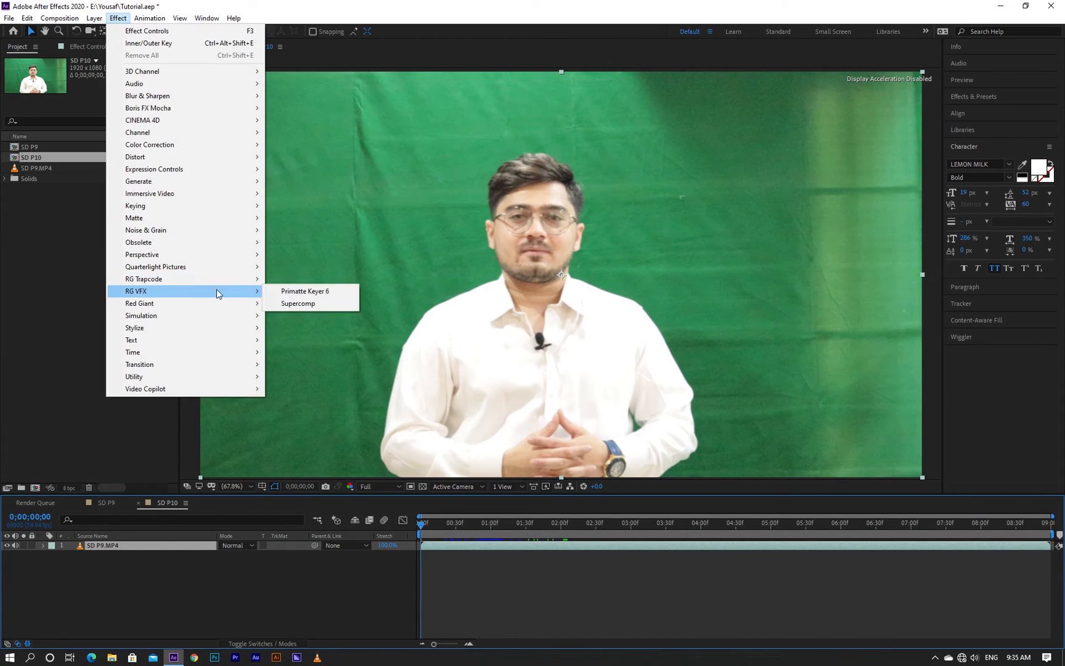
pyautogui.click(285, 293)
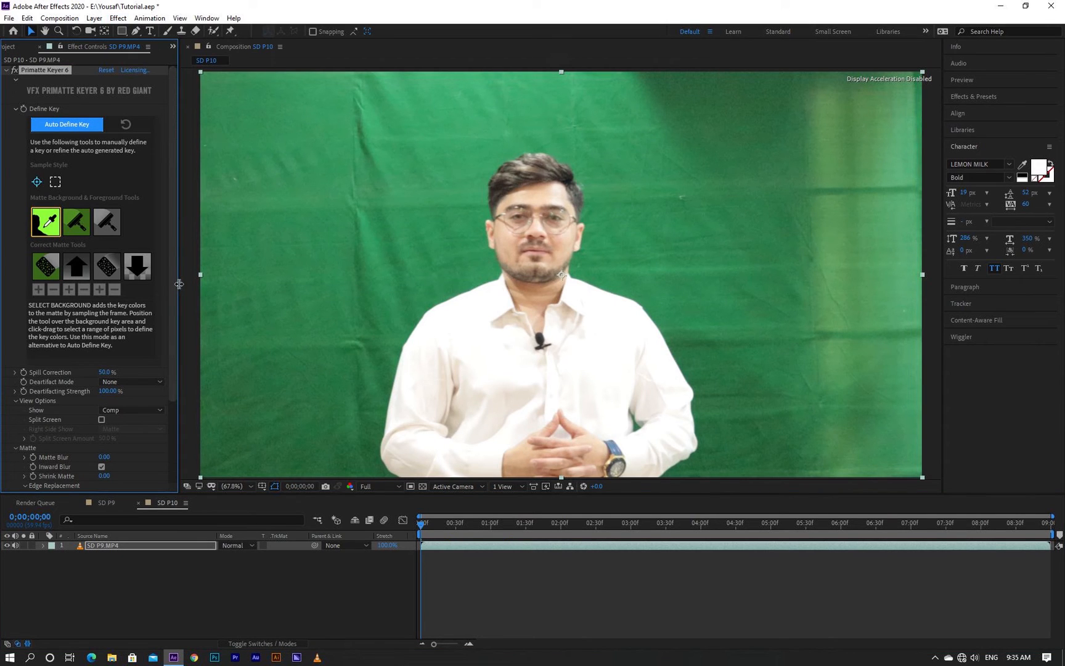
pyautogui.moveTo(183, 285); pyautogui.dragTo(236, 295)
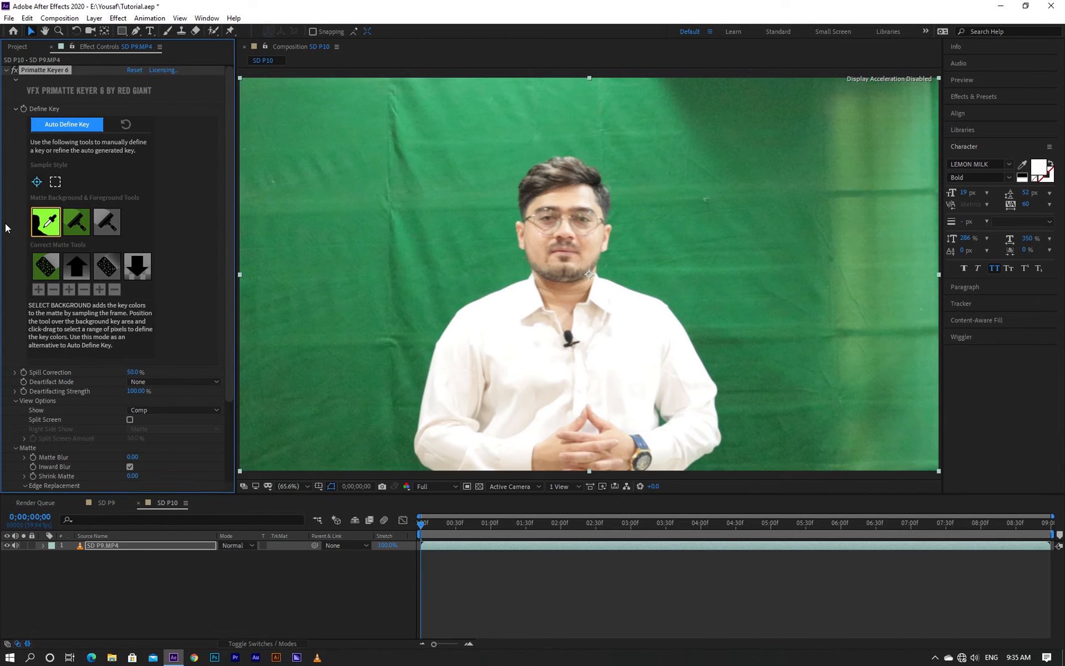
pyautogui.click(49, 226)
pyautogui.moveTo(391, 134); pyautogui.dragTo(370, 208)
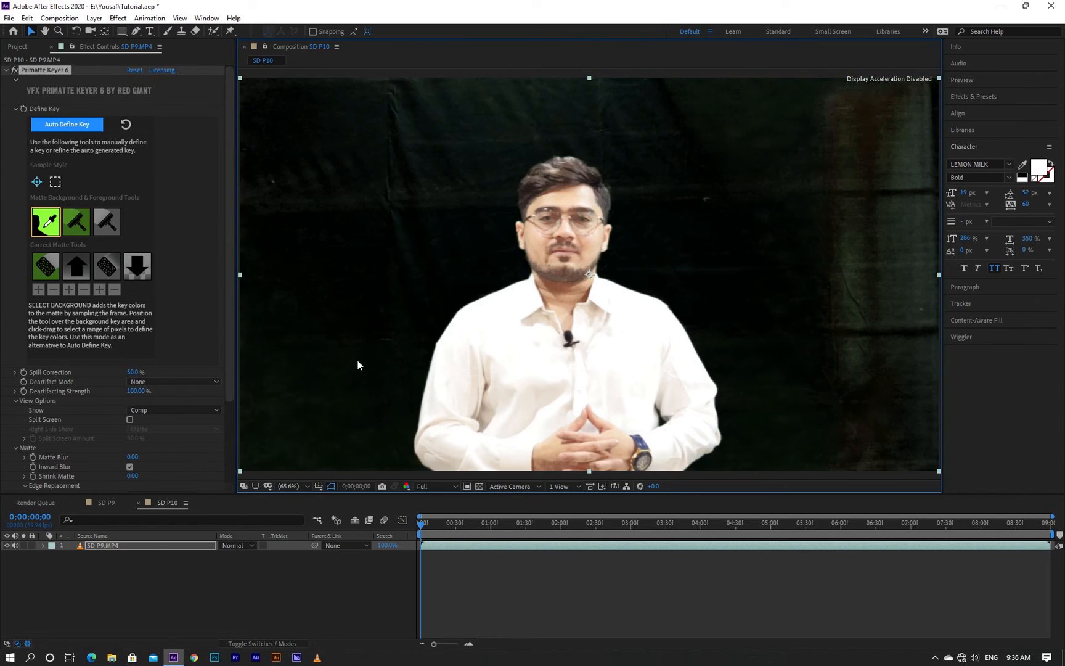
# Remove the leftover backdrop noise beside and above the man with Primatte's Clean Background tool.
pyautogui.click(81, 230)
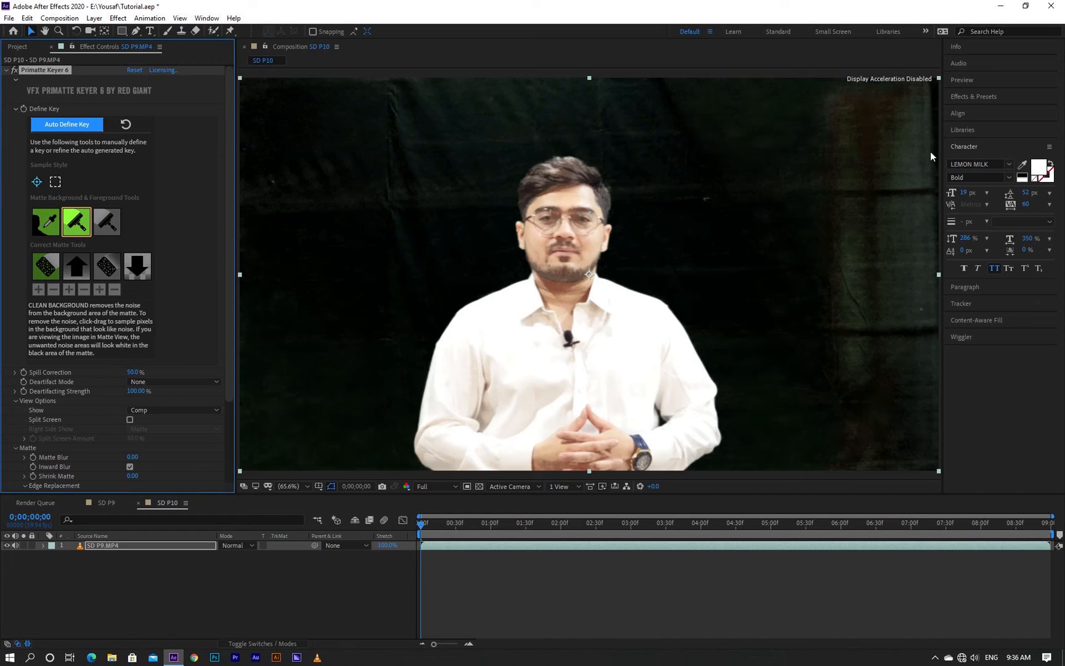
pyautogui.moveTo(899, 197); pyautogui.dragTo(898, 288)
pyautogui.moveTo(904, 336); pyautogui.dragTo(904, 337)
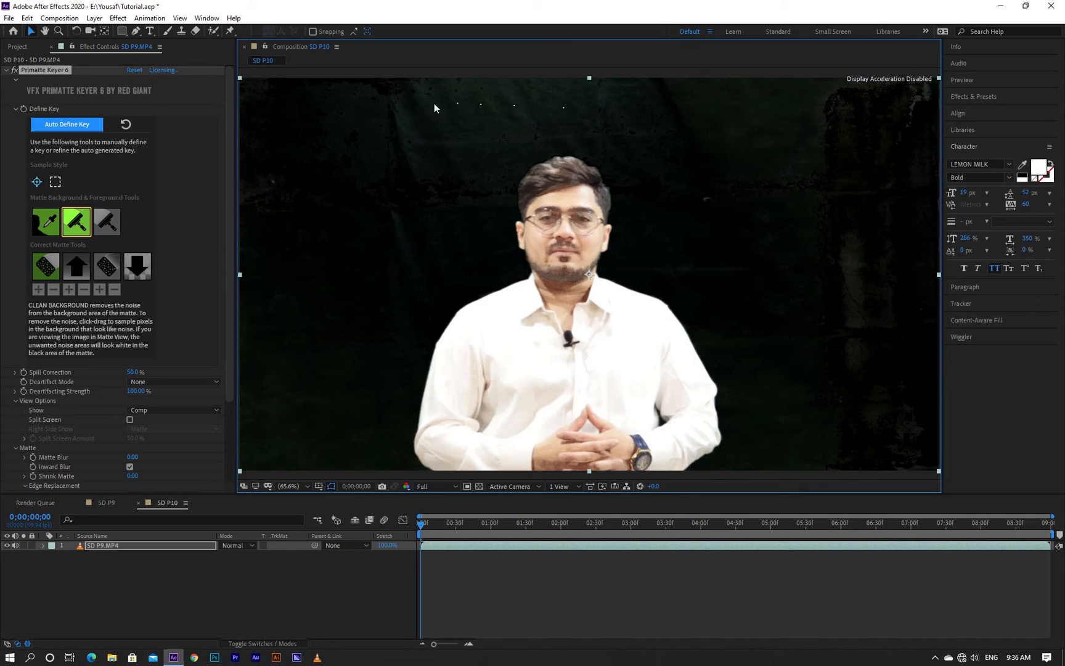
pyautogui.moveTo(432, 104); pyautogui.dragTo(434, 106)
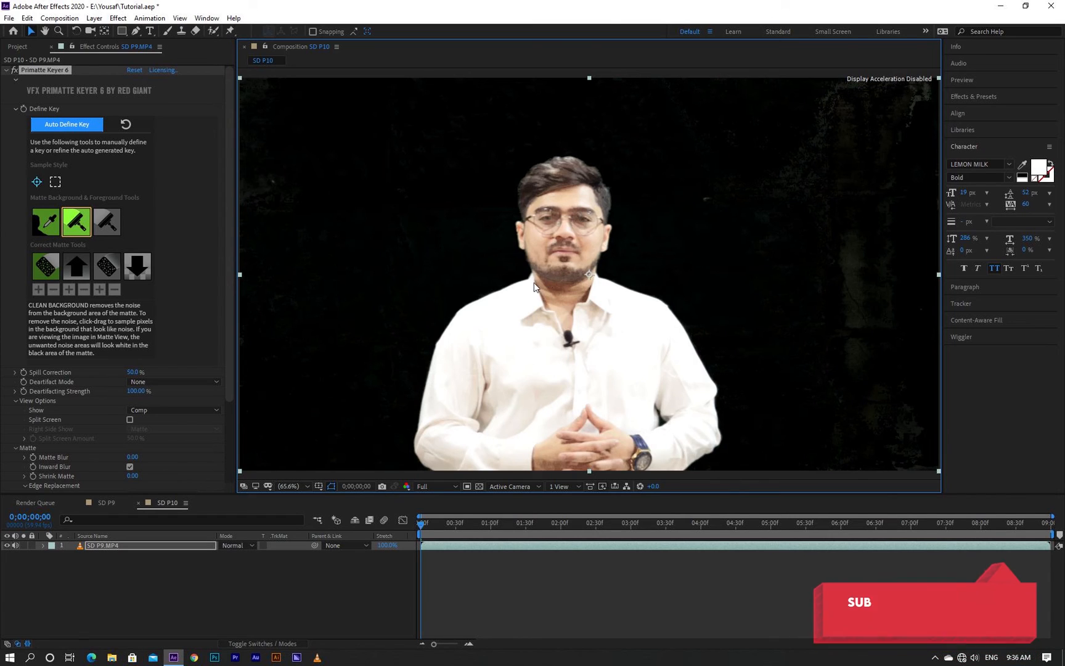
pyautogui.moveTo(853, 354); pyautogui.dragTo(852, 269)
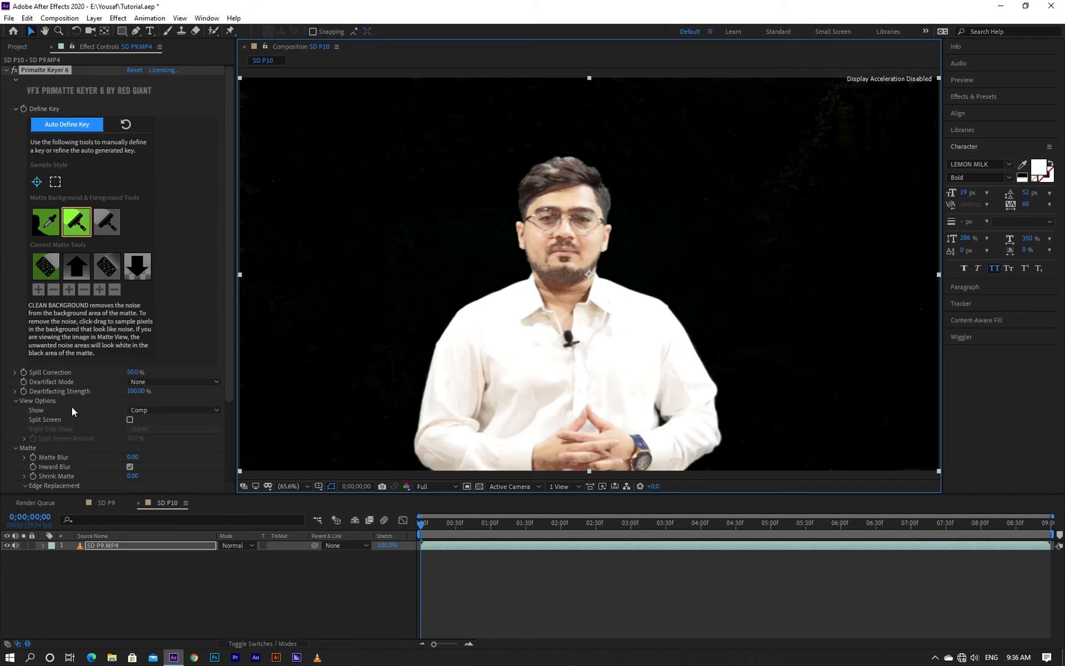
# Show Primatte's Matte view and clean the remaining background specks on both sides of the man.
pyautogui.click(143, 409)
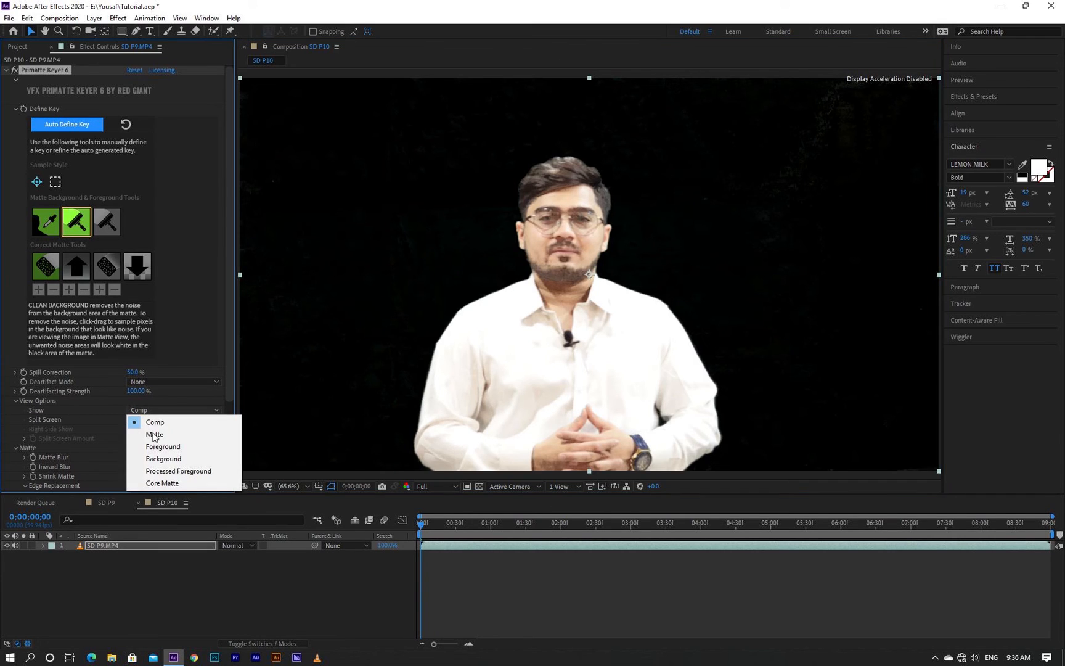
pyautogui.click(154, 434)
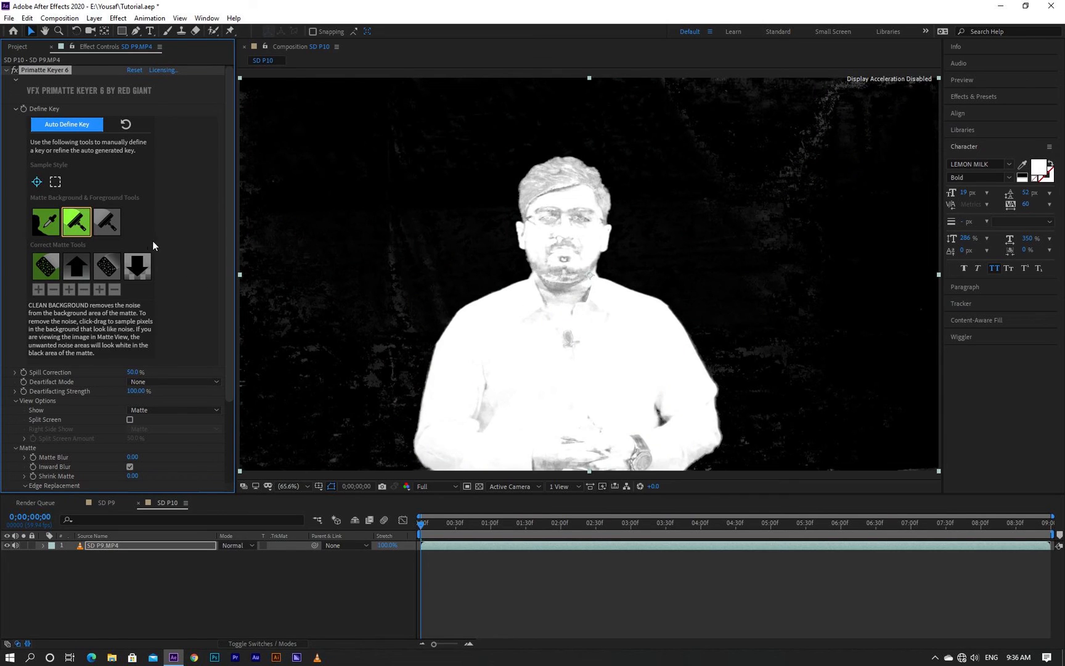
pyautogui.moveTo(254, 254); pyautogui.dragTo(266, 296)
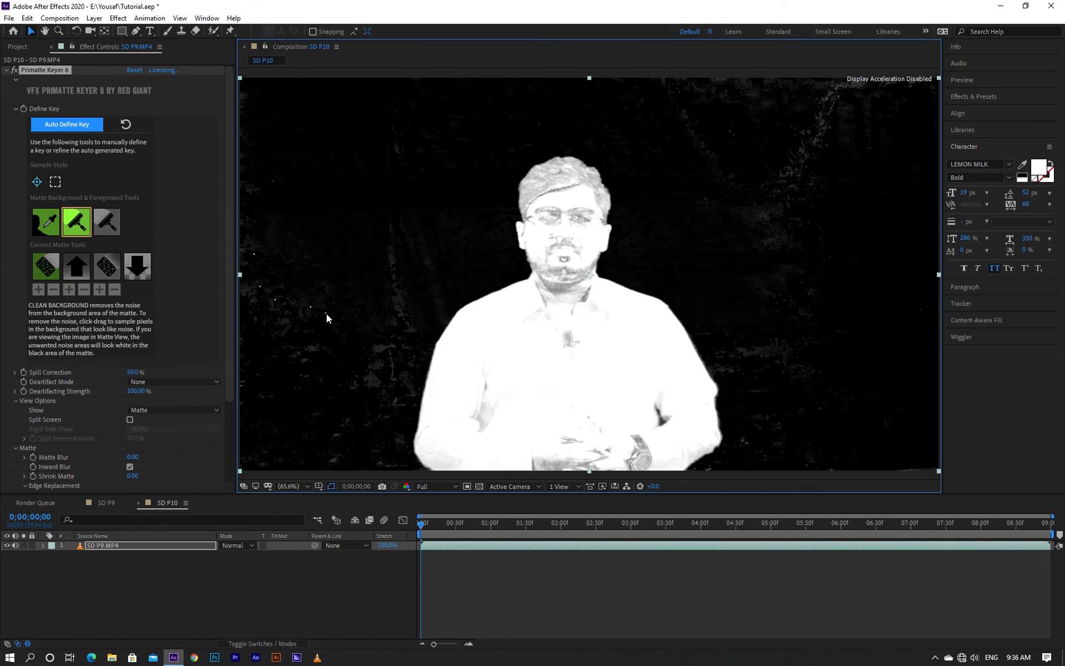
pyautogui.moveTo(326, 314); pyautogui.dragTo(312, 327)
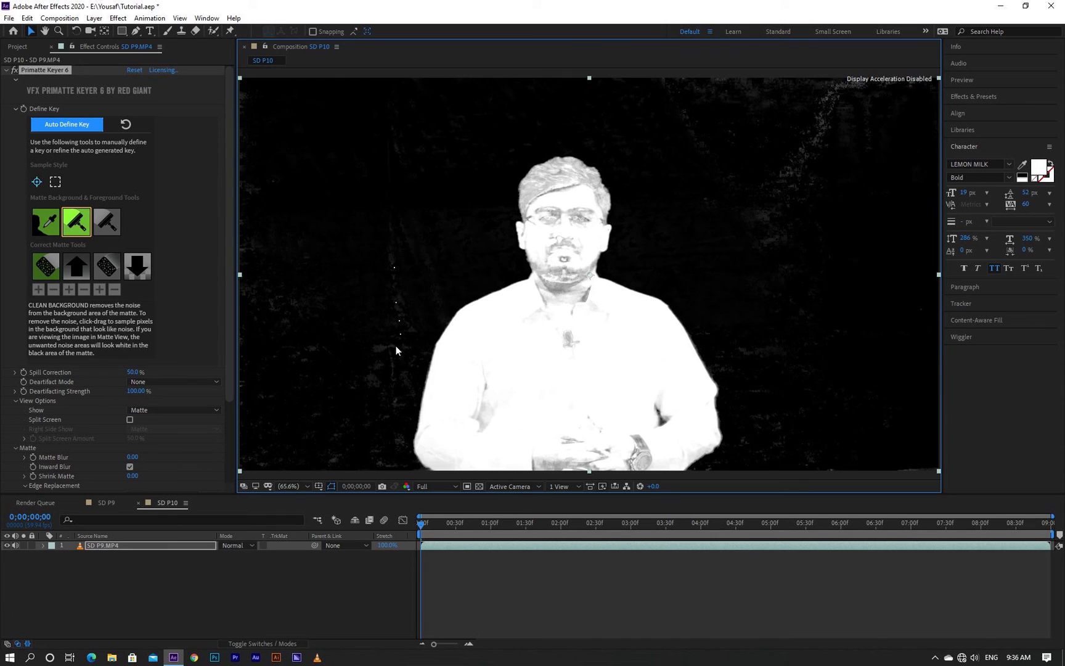
pyautogui.moveTo(375, 384); pyautogui.dragTo(371, 386)
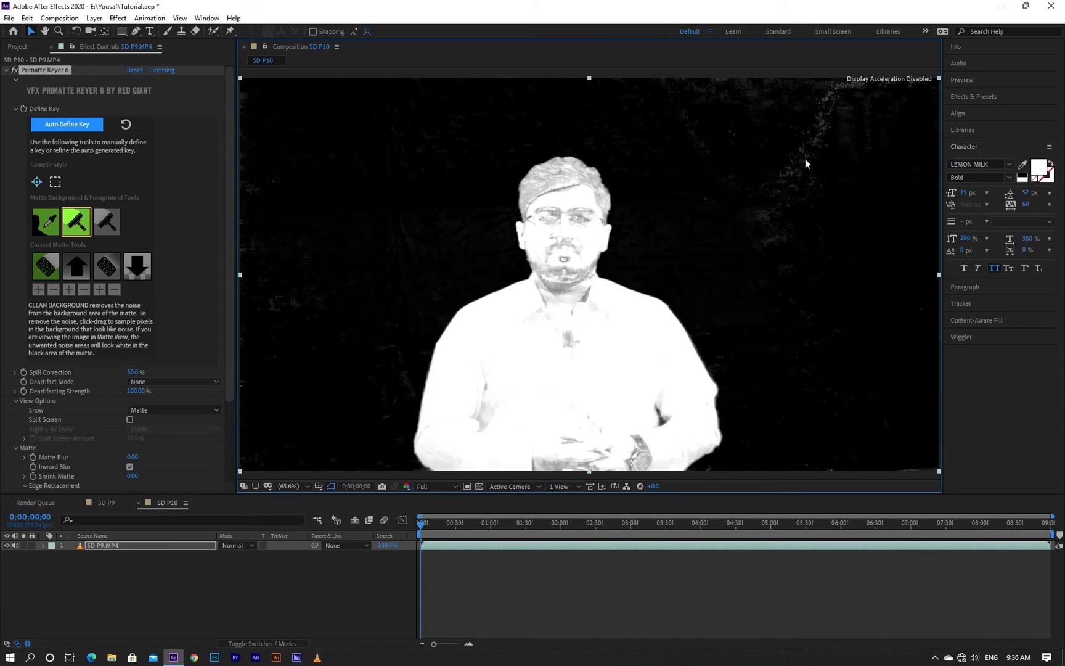
pyautogui.moveTo(759, 225); pyautogui.dragTo(758, 224)
pyautogui.moveTo(795, 166); pyautogui.dragTo(795, 166)
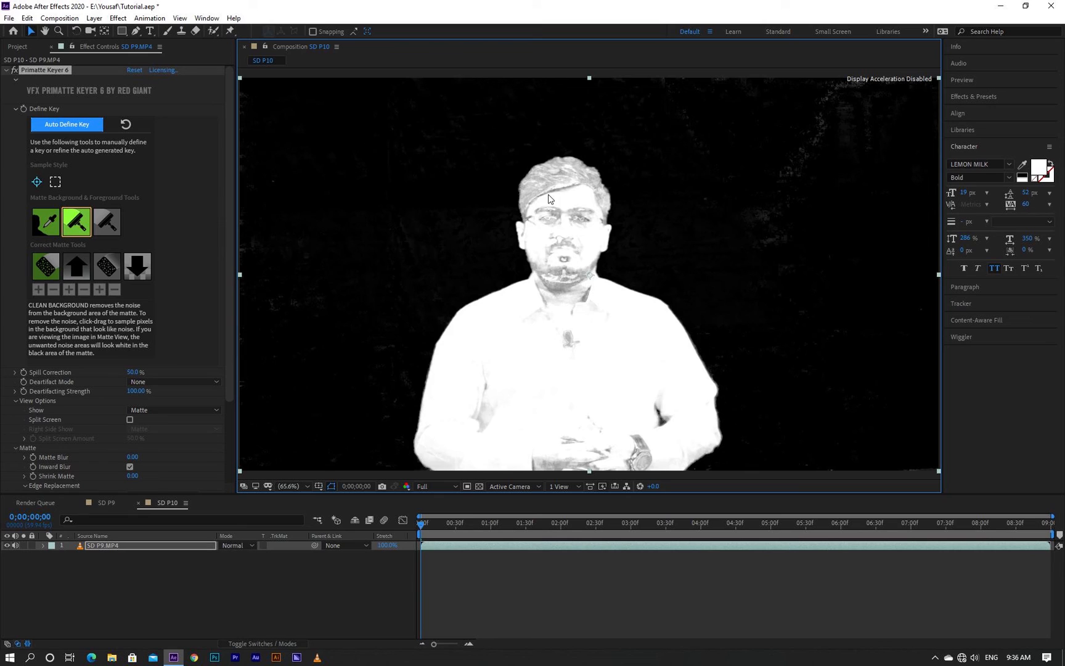
# Fill the grey areas in the man's hair, face, neck and watch in the matte with Clean Foreground.
pyautogui.click(114, 225)
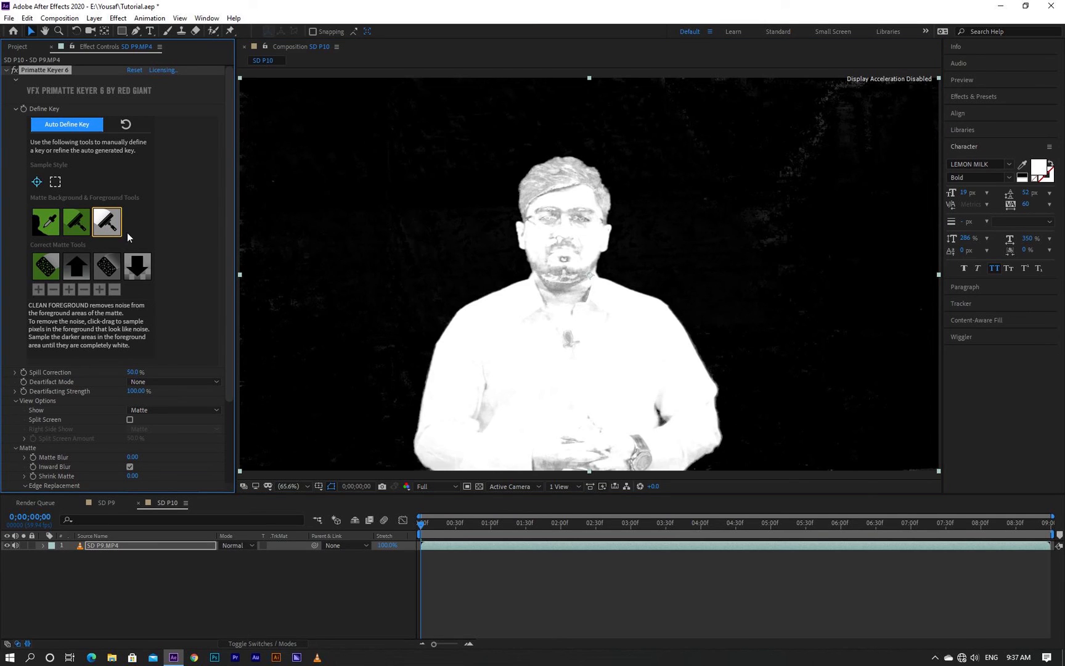
pyautogui.click(573, 177)
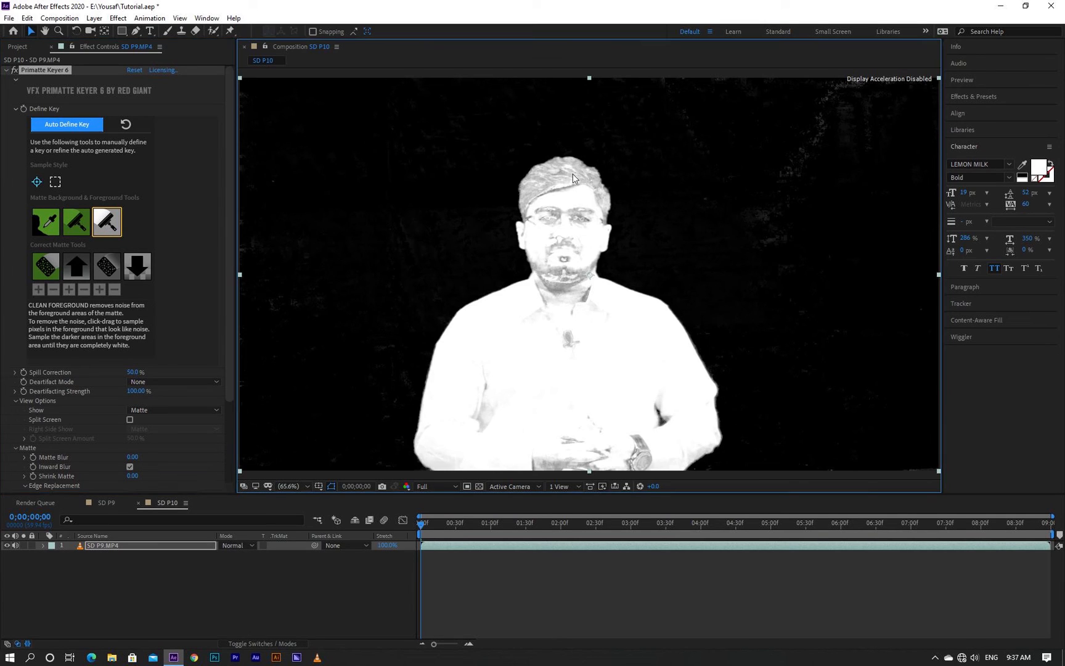
pyautogui.click(535, 190)
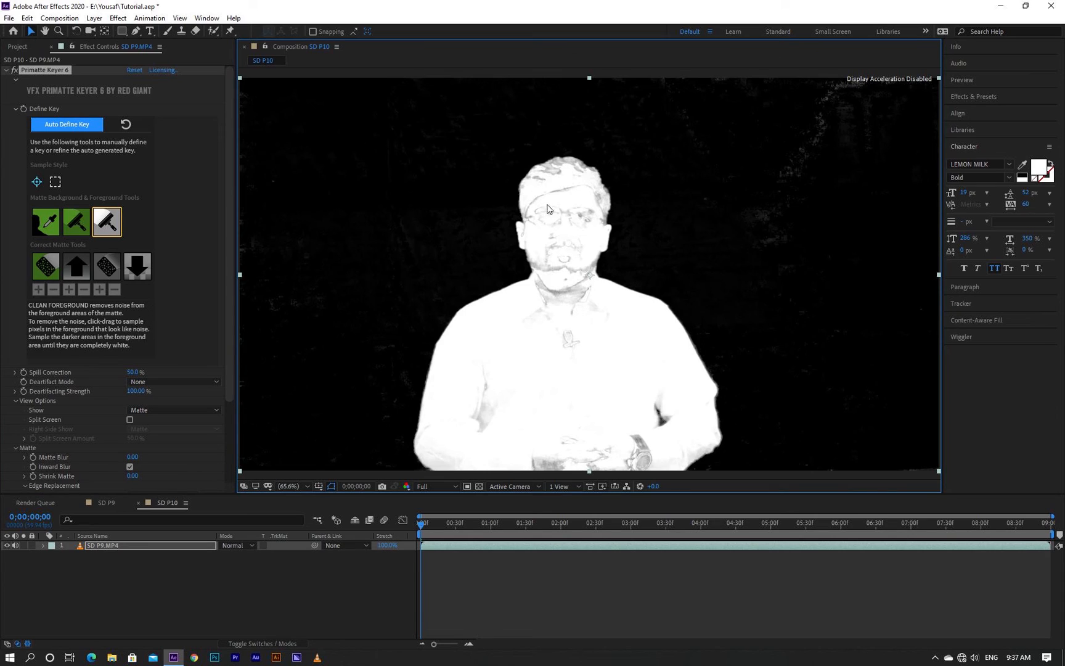
pyautogui.click(554, 289)
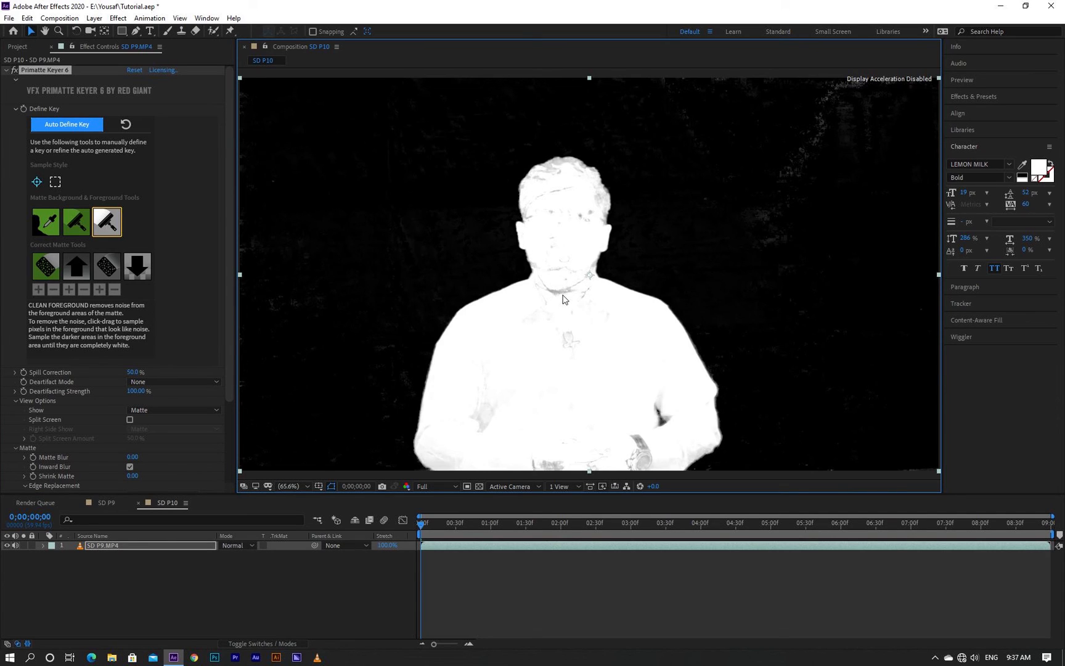
pyautogui.click(644, 463)
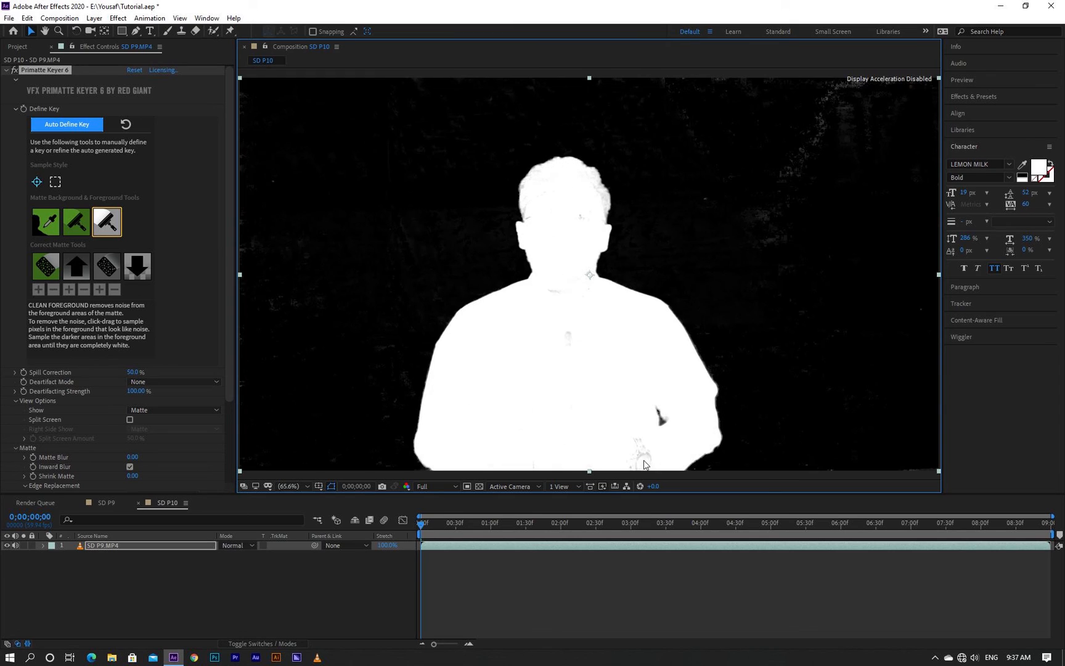
pyautogui.click(594, 216)
# Clean the remaining background noise in the matte with Clean Background and return Primatte's view to Comp.
pyautogui.click(76, 222)
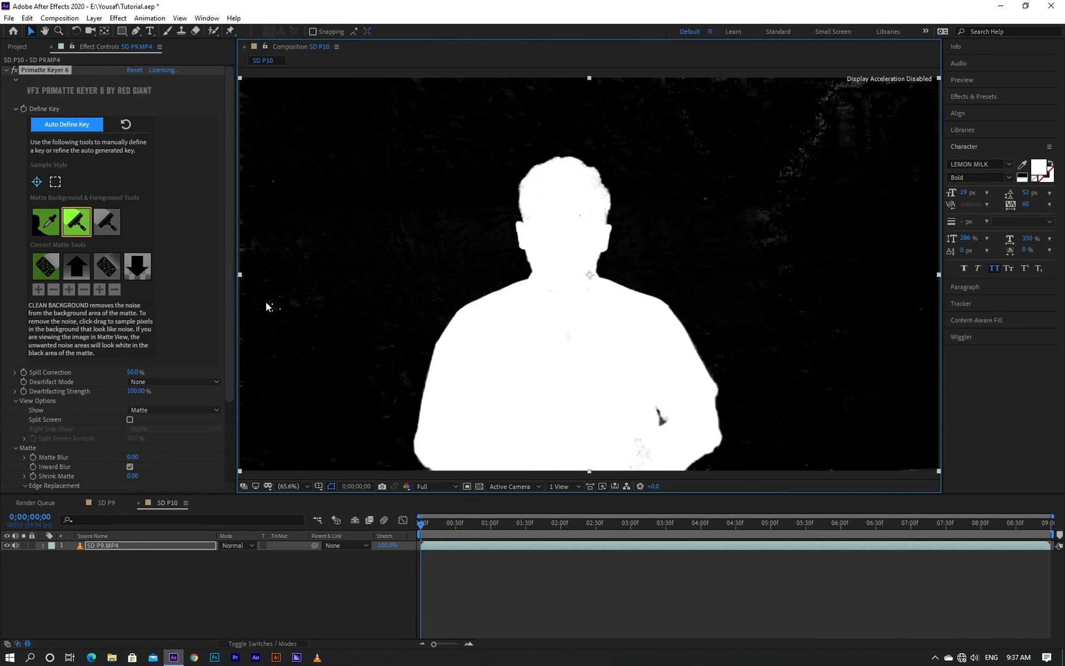
pyautogui.moveTo(266, 269); pyautogui.dragTo(297, 304)
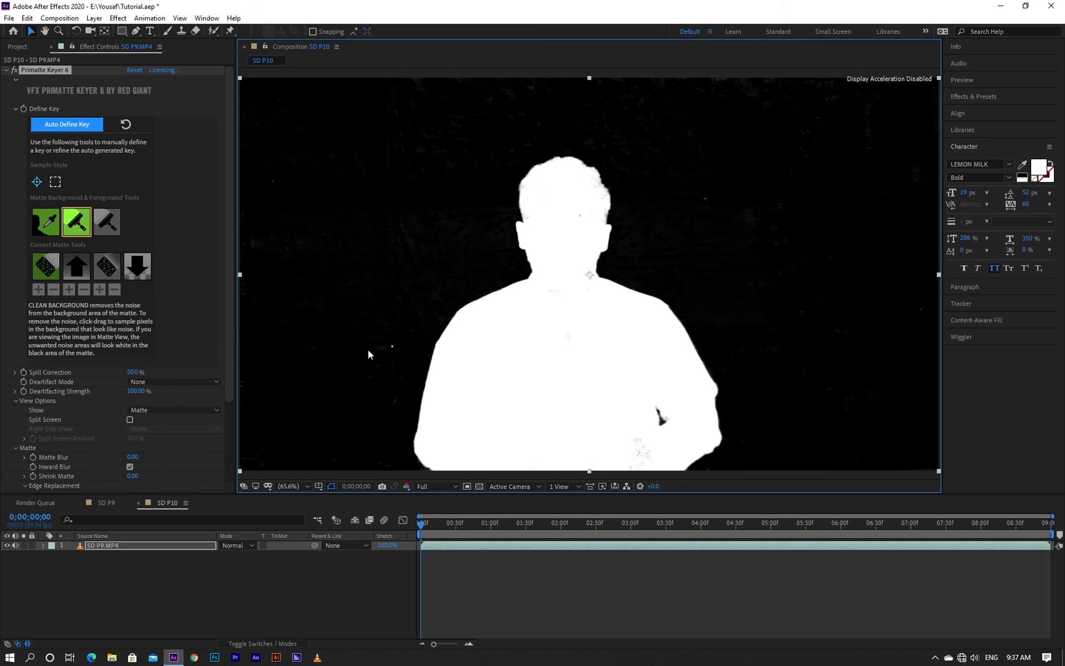
pyautogui.moveTo(368, 350); pyautogui.dragTo(384, 347)
pyautogui.moveTo(263, 249)
pyautogui.mouseDown()
pyautogui.moveTo(304, 238)
pyautogui.moveTo(287, 252)
pyautogui.moveTo(256, 251)
pyautogui.mouseUp()
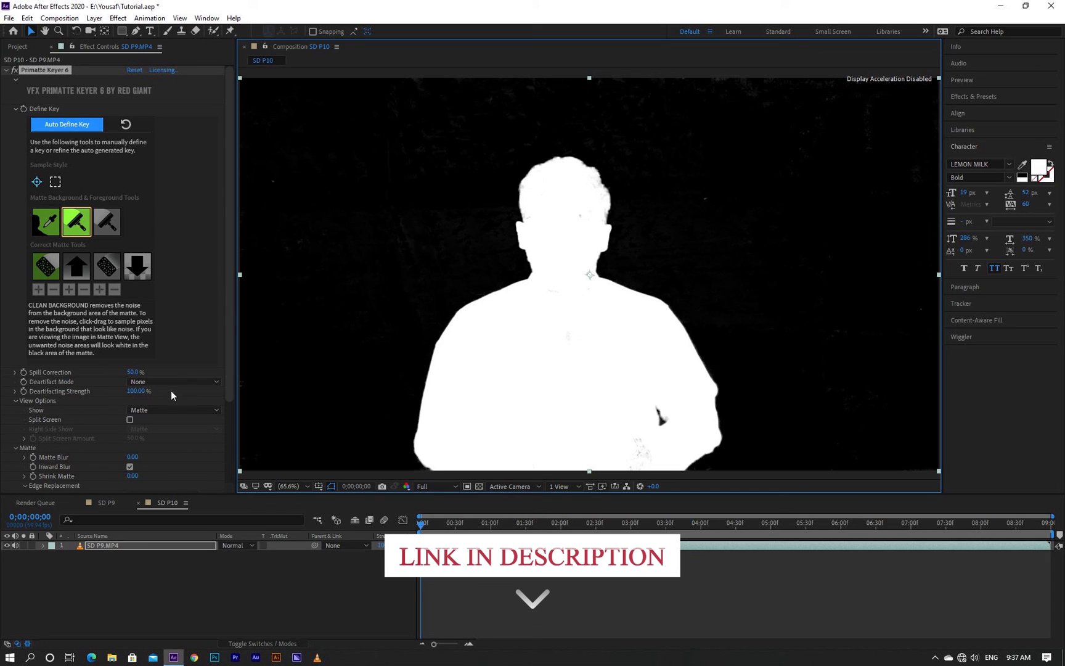
pyautogui.click(168, 410)
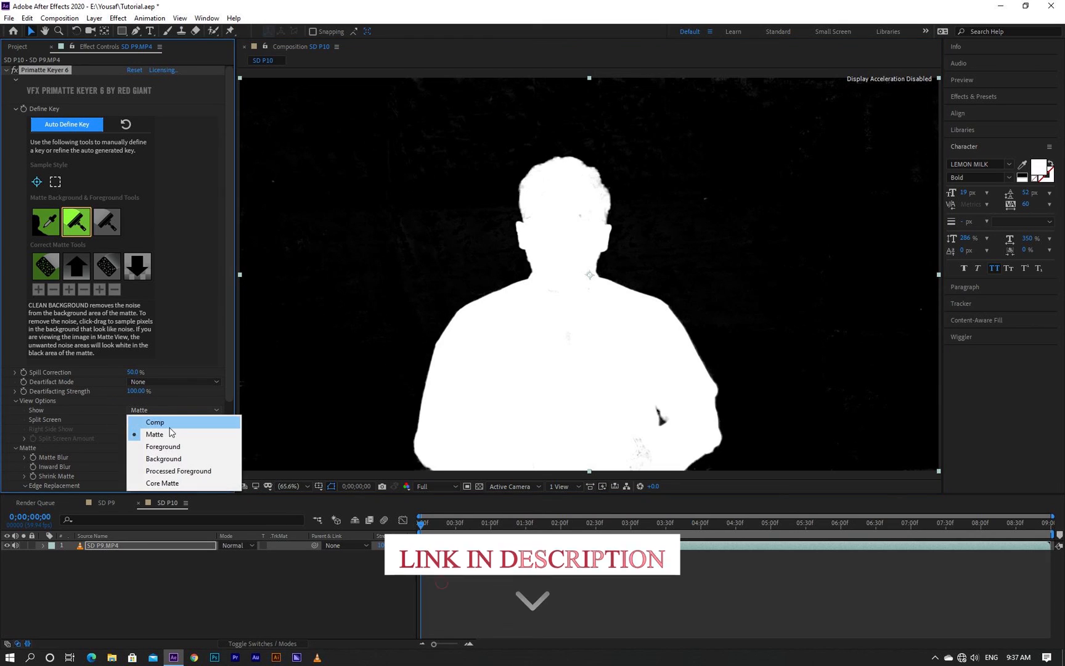
pyautogui.click(169, 427)
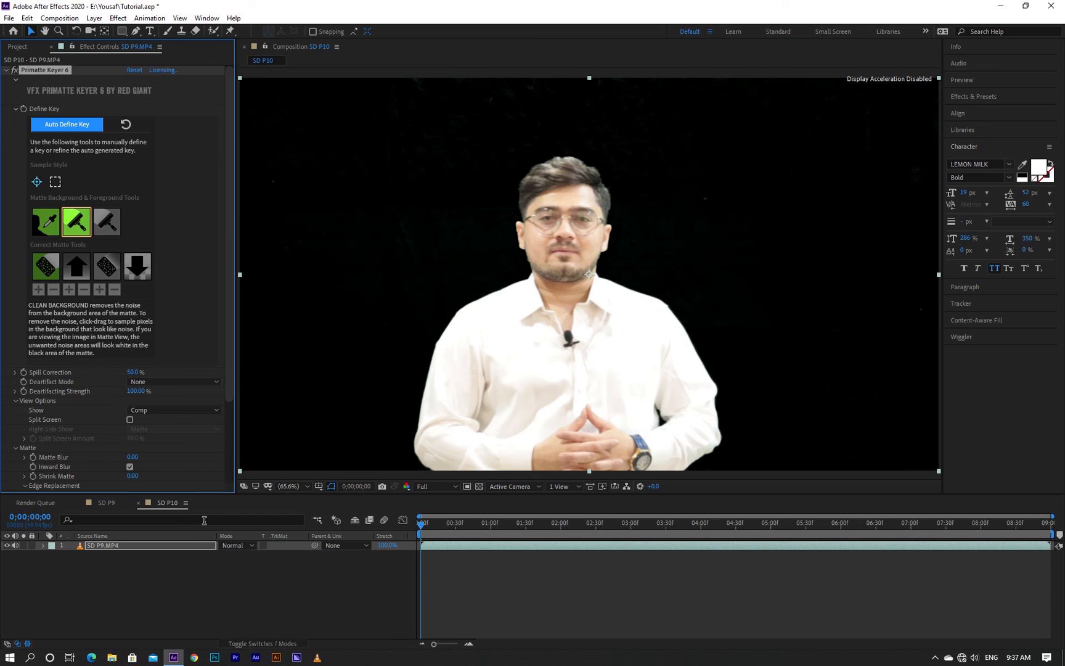
# Add a royal blue solid beneath the Primatte-keyed footage and check the key at 0;00;00;46.
pyautogui.rightClick(134, 602)
pyautogui.moveTo(234, 482)
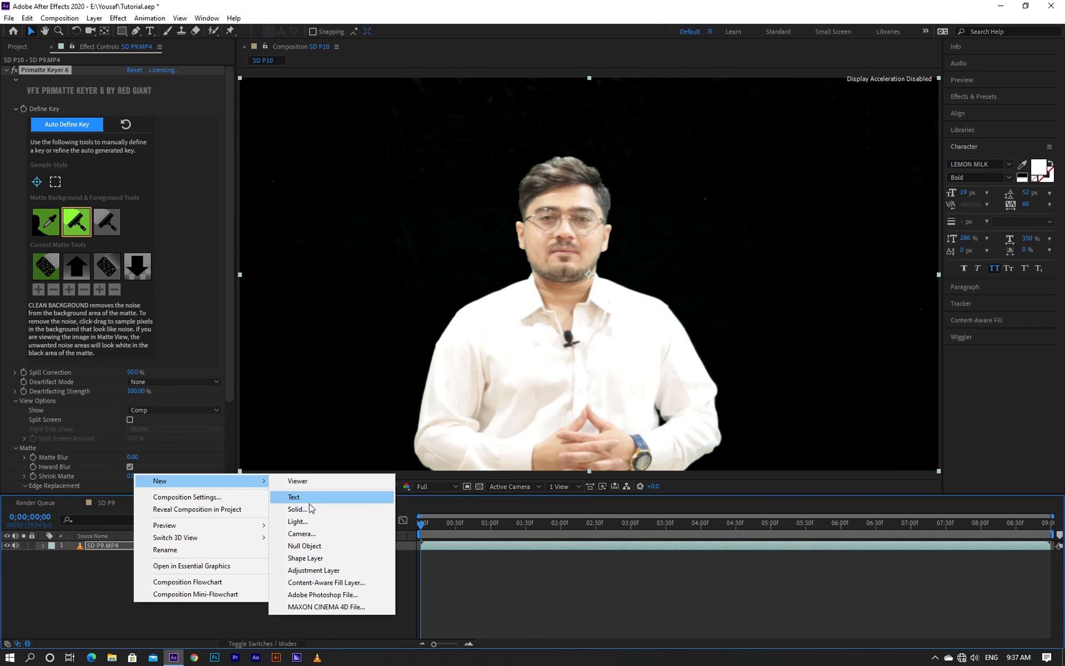
pyautogui.click(310, 507)
pyautogui.click(371, 469)
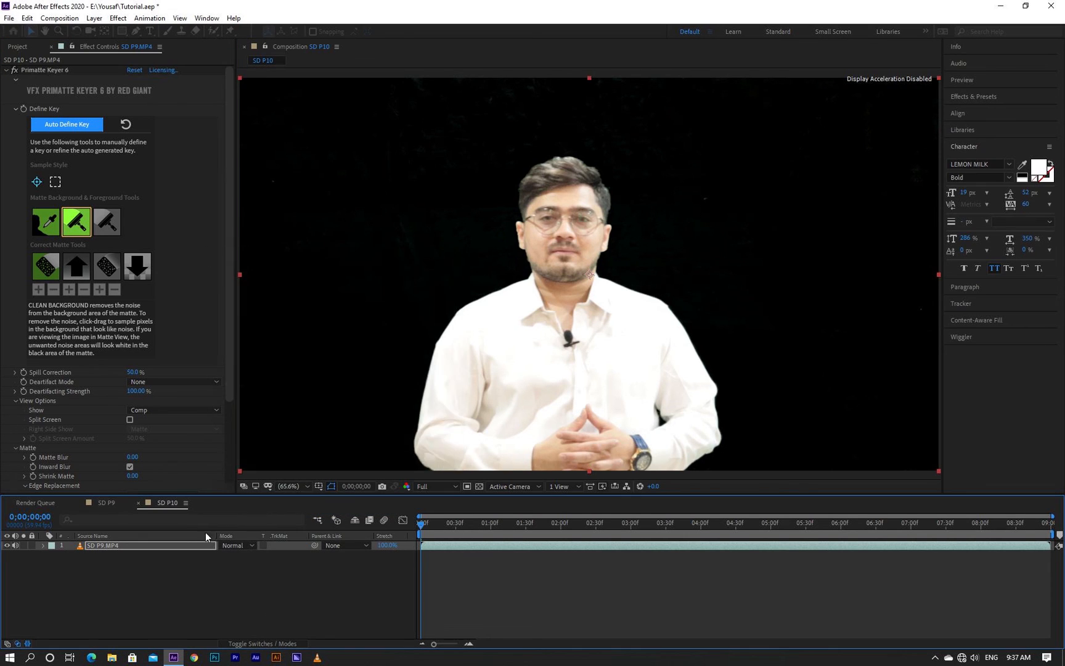
pyautogui.moveTo(178, 545); pyautogui.dragTo(184, 561)
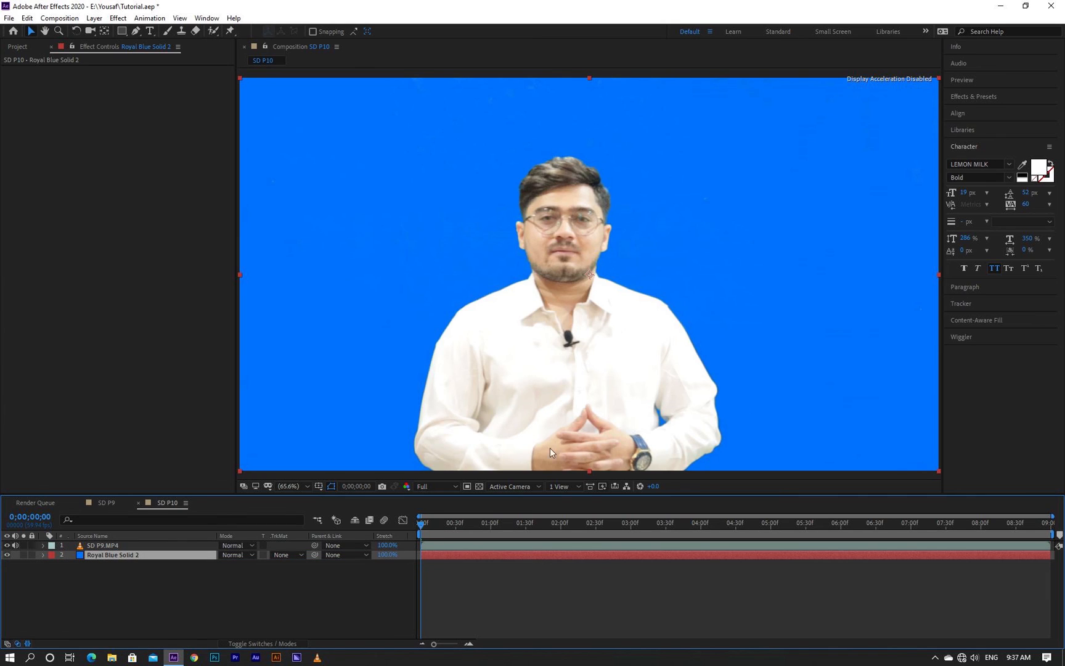
pyautogui.moveTo(465, 527); pyautogui.dragTo(475, 528)
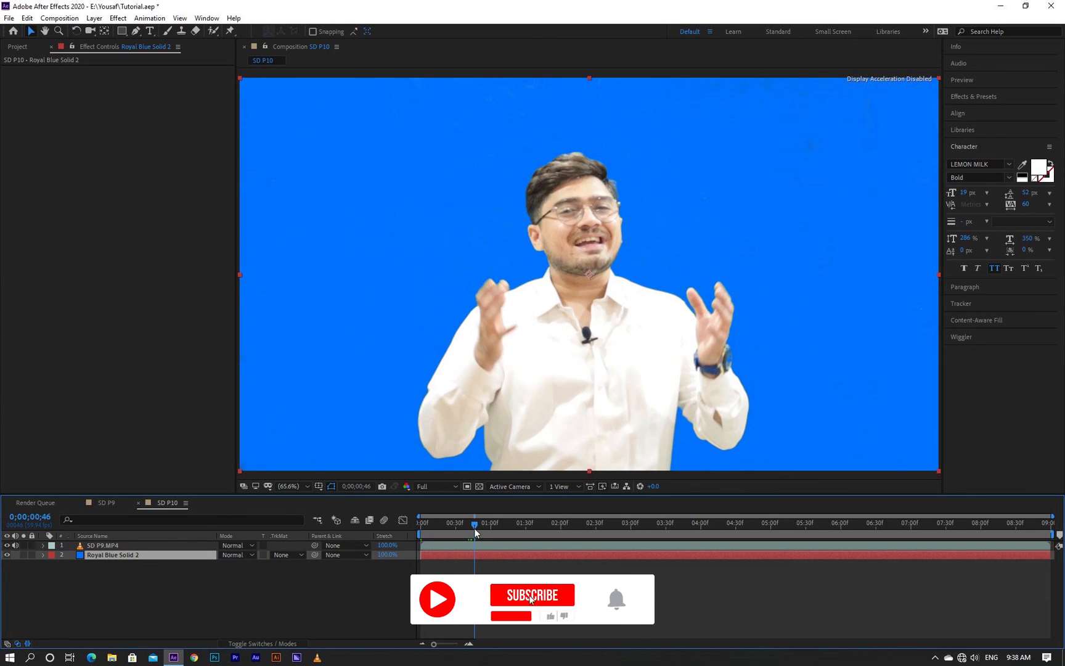